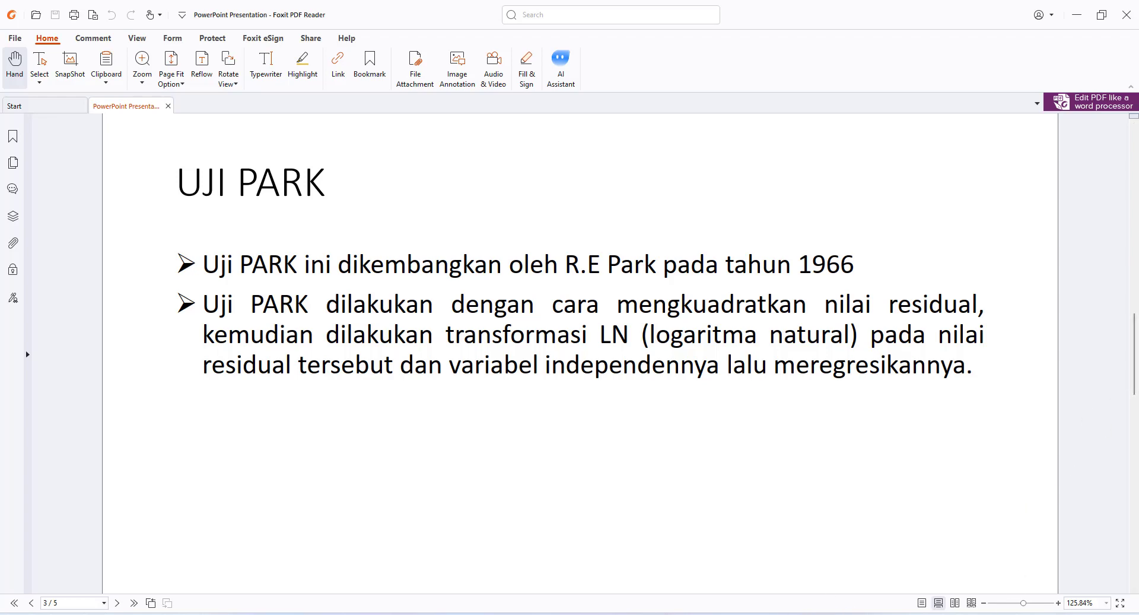
- Switch to the SPSS Data Editor and set up a linear regression with Y as dependent and X1, X2 and X3 as independent variables
{"action": "key", "text": "super+Down"}
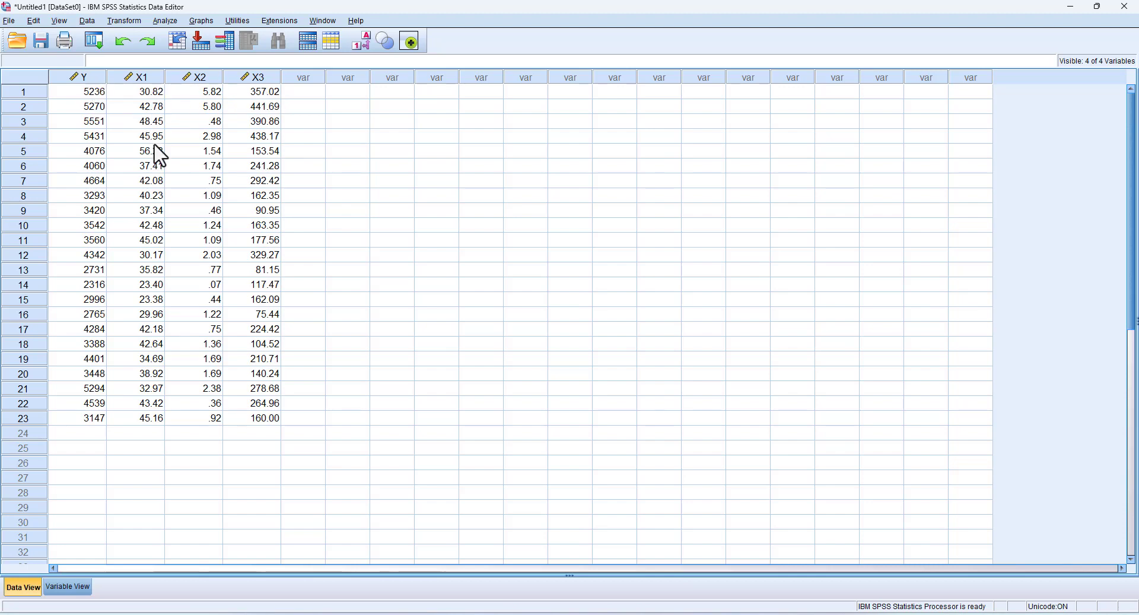
{"action": "left_click", "coordinate": [166, 20]}
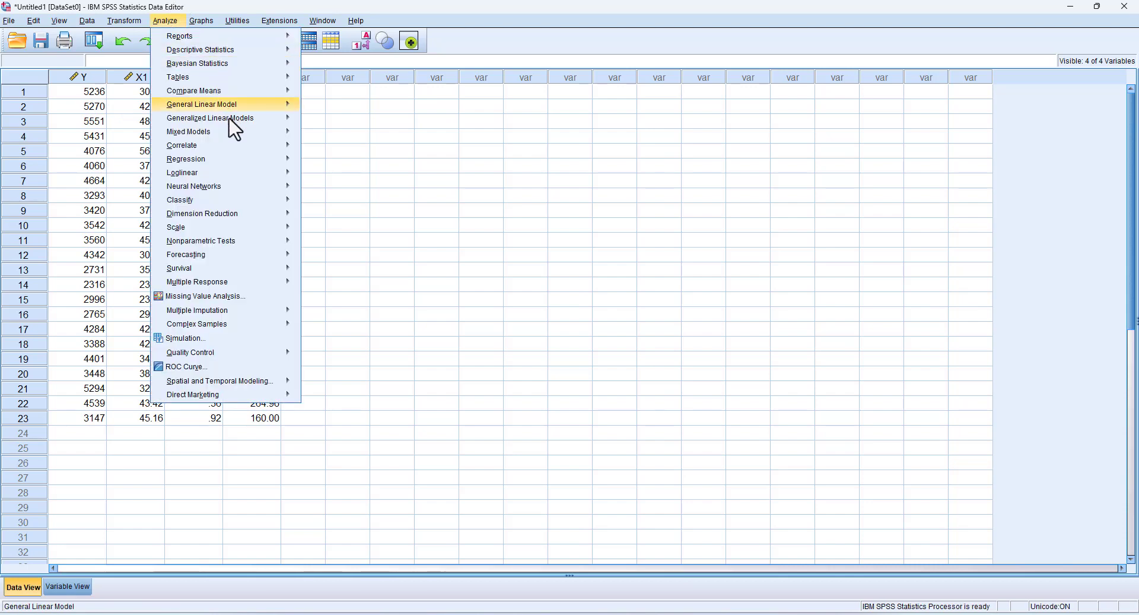
{"action": "mouse_move", "coordinate": [285, 172]}
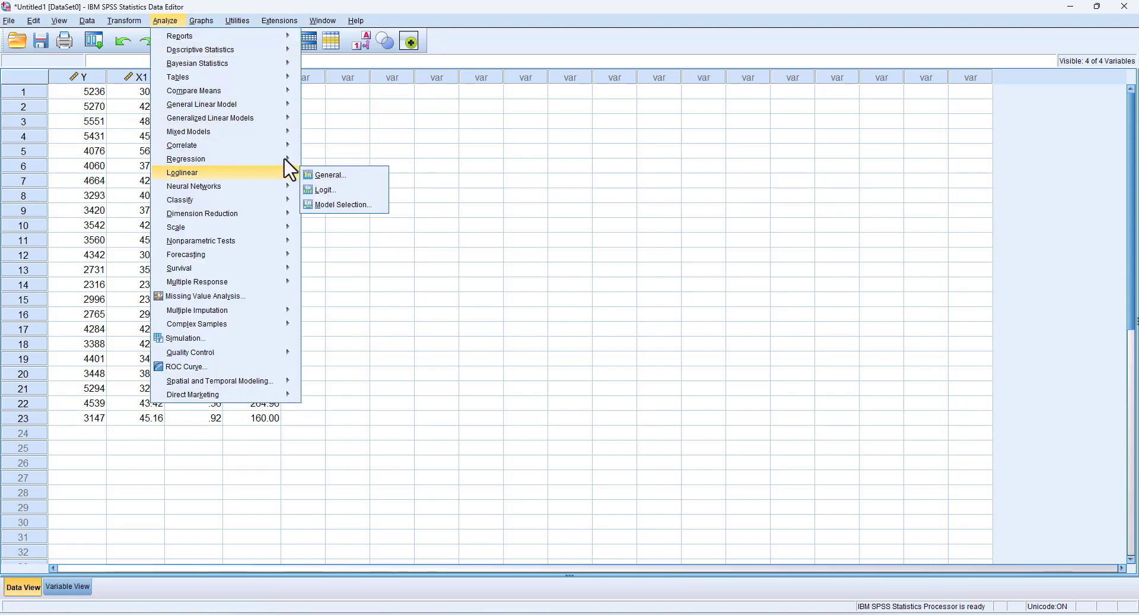
{"action": "left_click", "coordinate": [327, 176]}
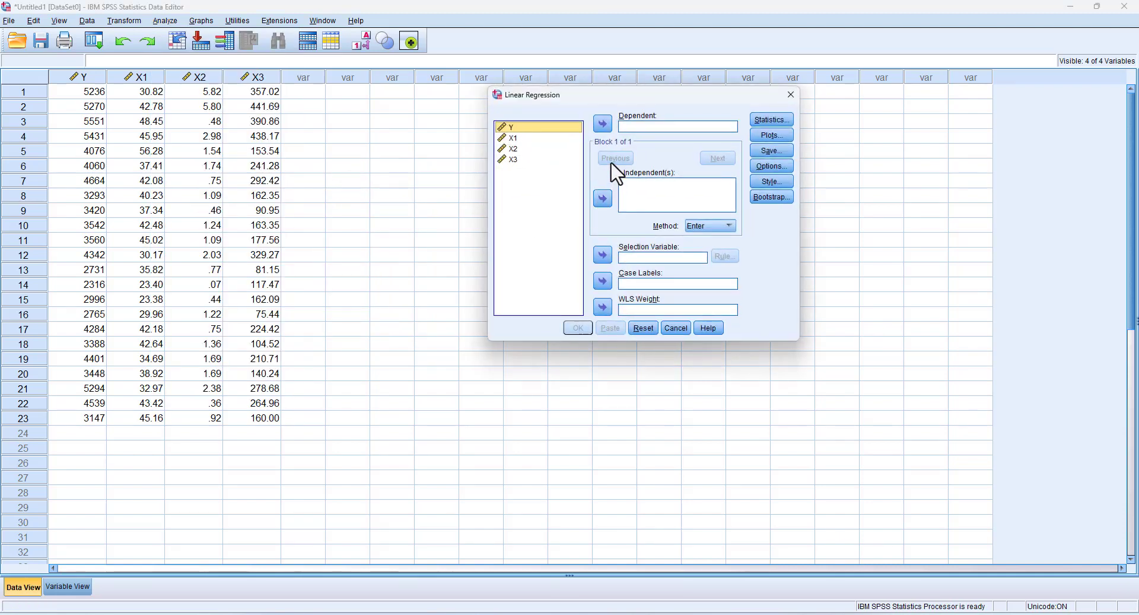
{"action": "left_click", "coordinate": [603, 124]}
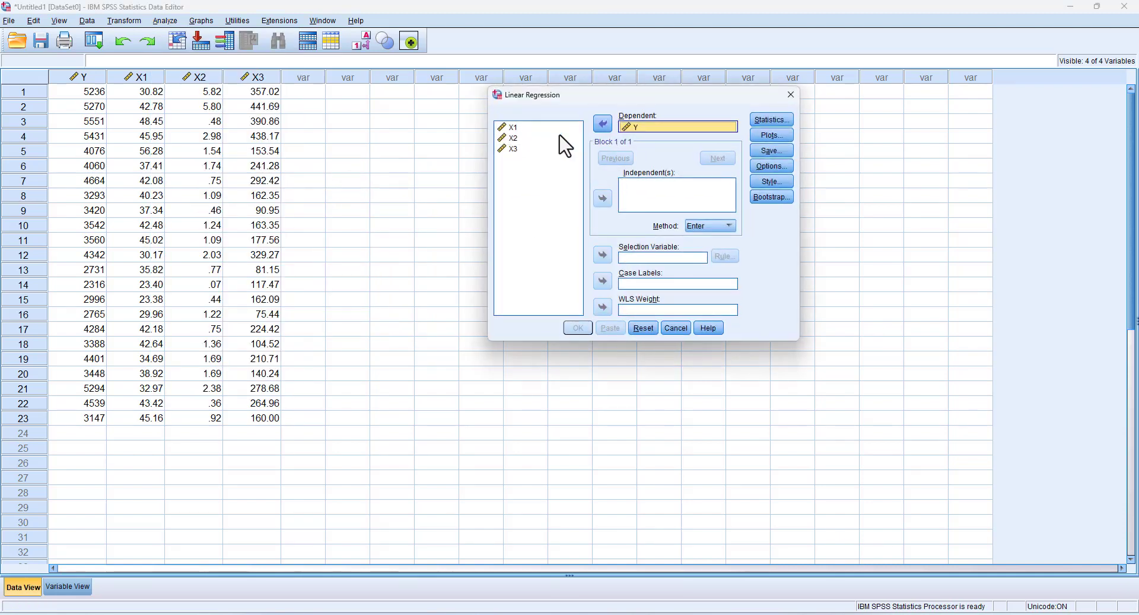
{"action": "left_click", "coordinate": [515, 149], "text": "shift"}
{"action": "left_click", "coordinate": [603, 198]}
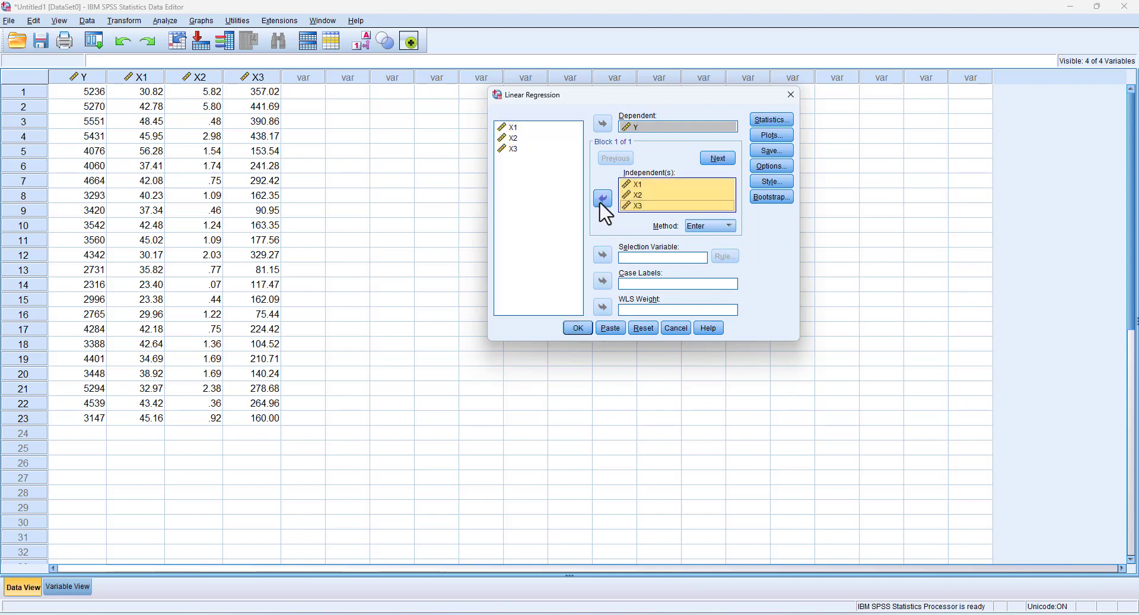
- Have the regression save unstandardized residuals, run it, and return to the data sheet
{"action": "left_click", "coordinate": [771, 152]}
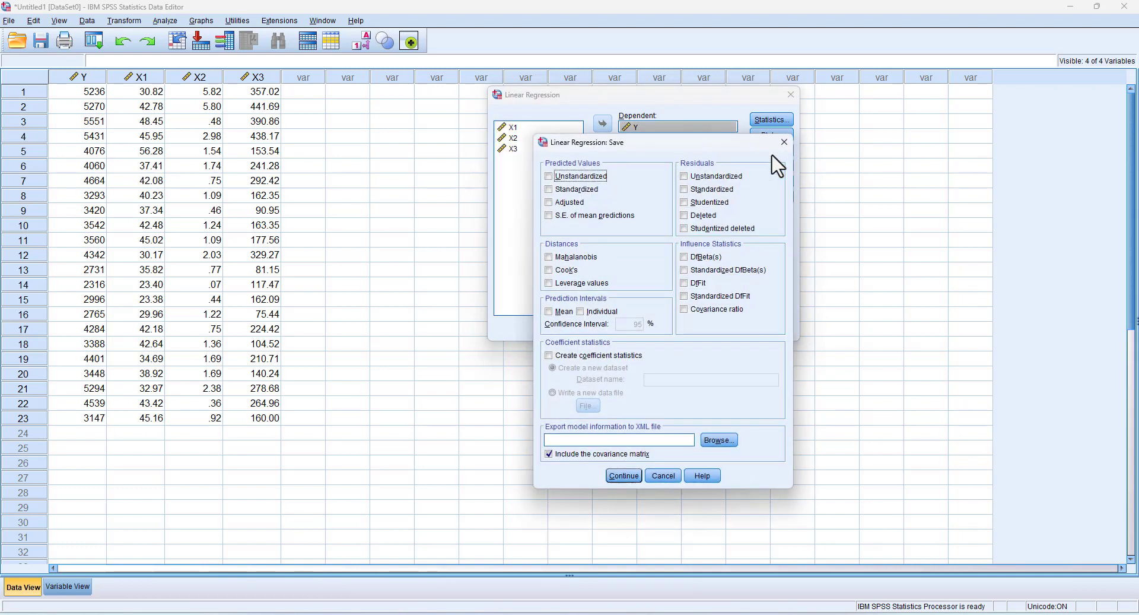
{"action": "left_click", "coordinate": [715, 174]}
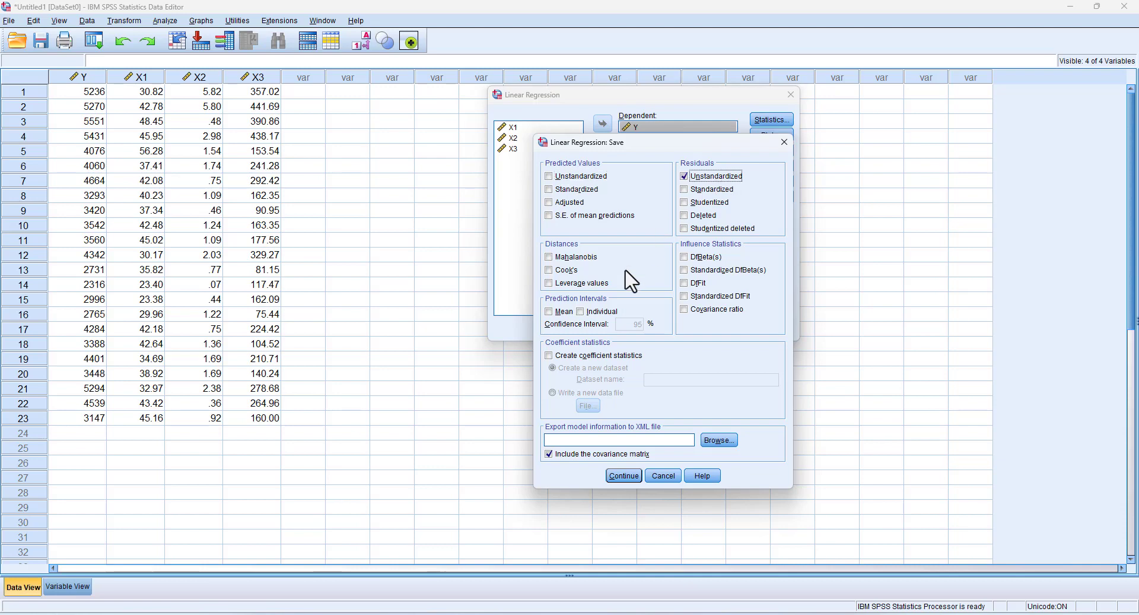
{"action": "left_click", "coordinate": [609, 475]}
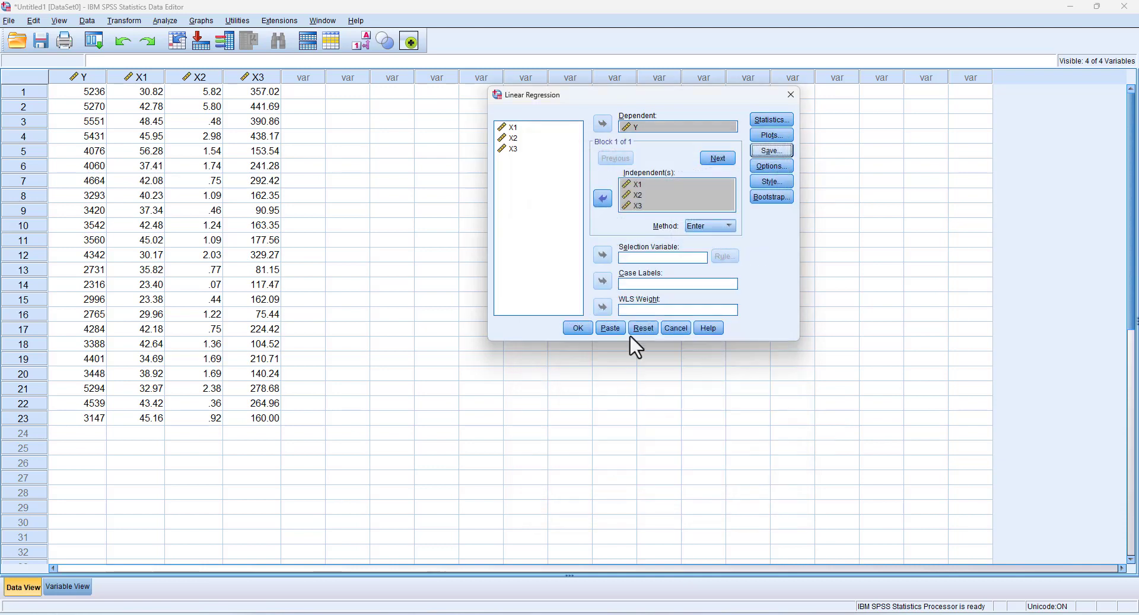
{"action": "left_click", "coordinate": [578, 328]}
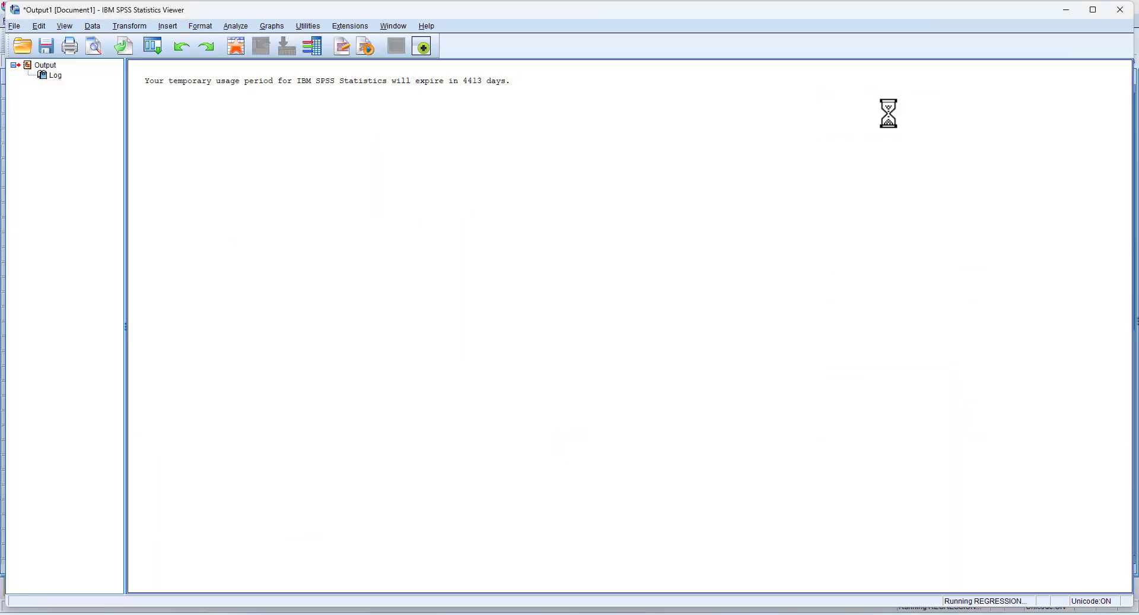
{"action": "left_click", "coordinate": [1066, 10]}
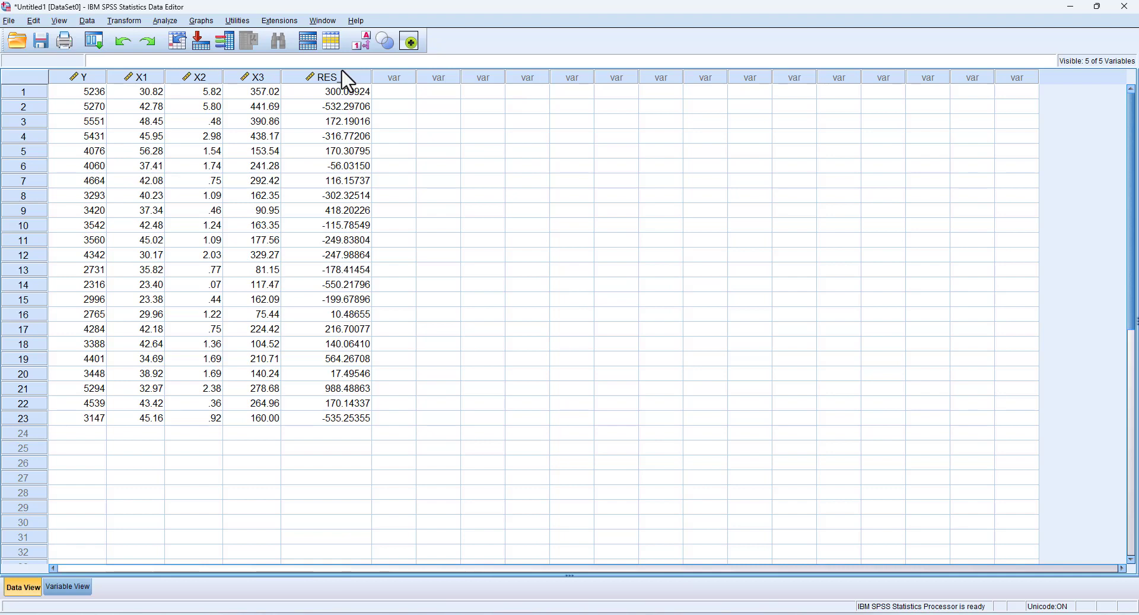
- Start a Compute Variable transformation with the target variable named LN_RESIDUAL2
{"action": "left_click", "coordinate": [138, 22]}
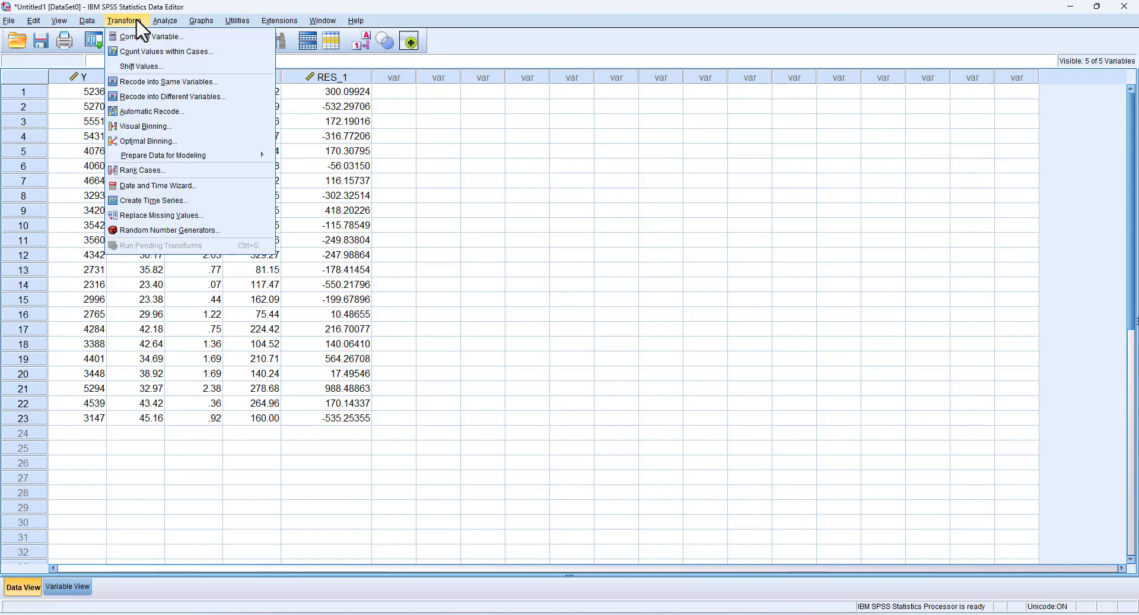
{"action": "left_click", "coordinate": [140, 36]}
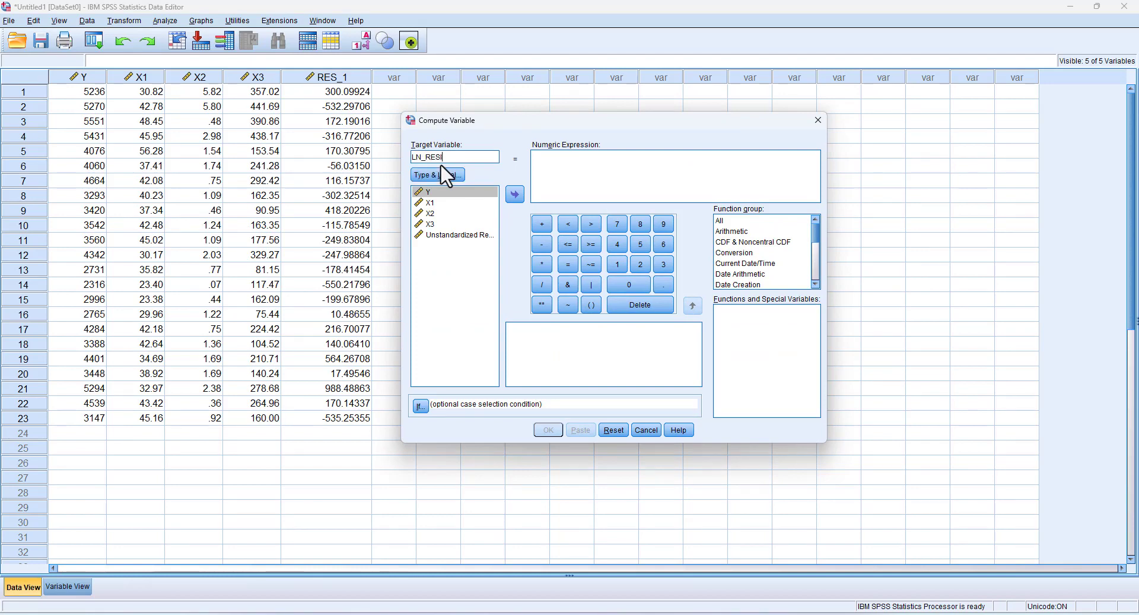
{"action": "key", "text": "BackSpace"}
{"action": "type", "text": "DUAL2"}
{"action": "key", "text": "BackSpace"}
{"action": "type", "text": "2"}
- Build the expression LN(RES_1*RES_1) from the arithmetic Ln function and the unstandardized residual, compute it, and return to the data sheet
{"action": "left_click", "coordinate": [731, 231]}
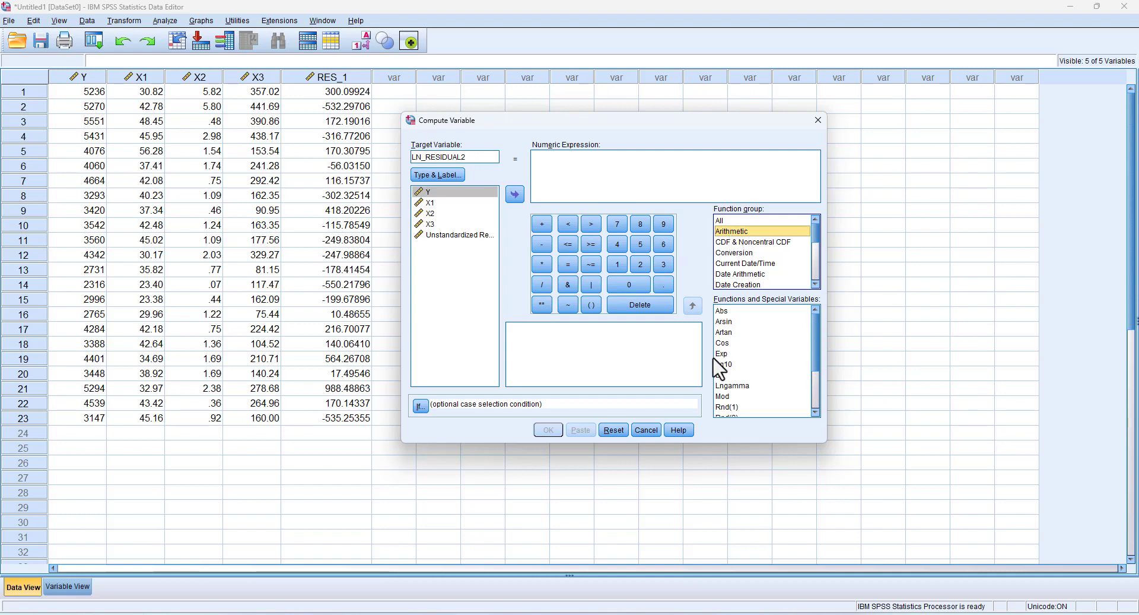
{"action": "double_click", "coordinate": [726, 375]}
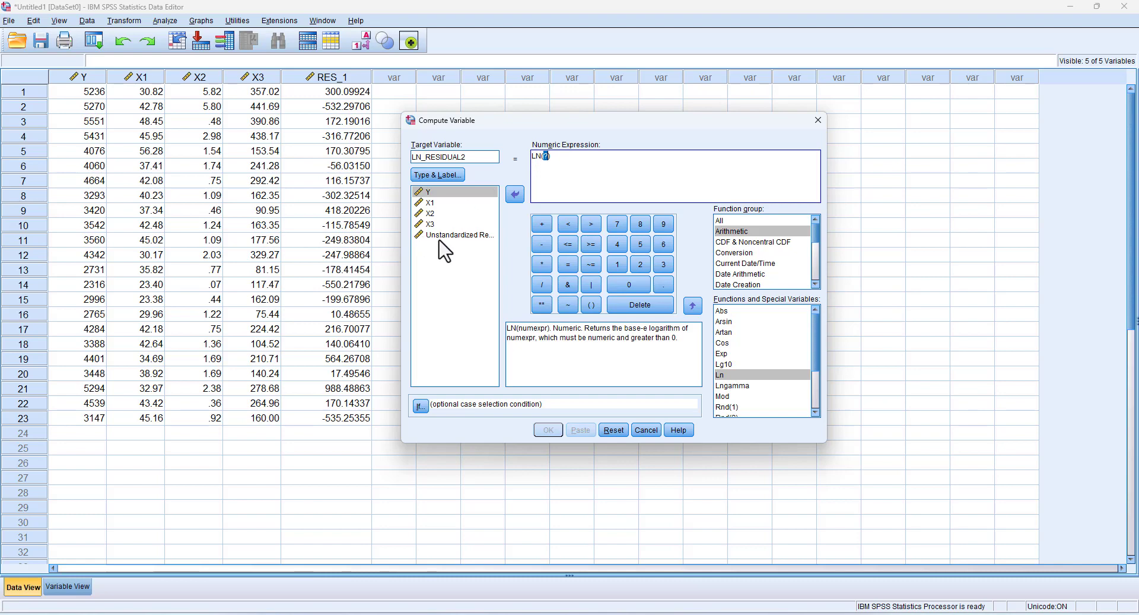
{"action": "double_click", "coordinate": [476, 239]}
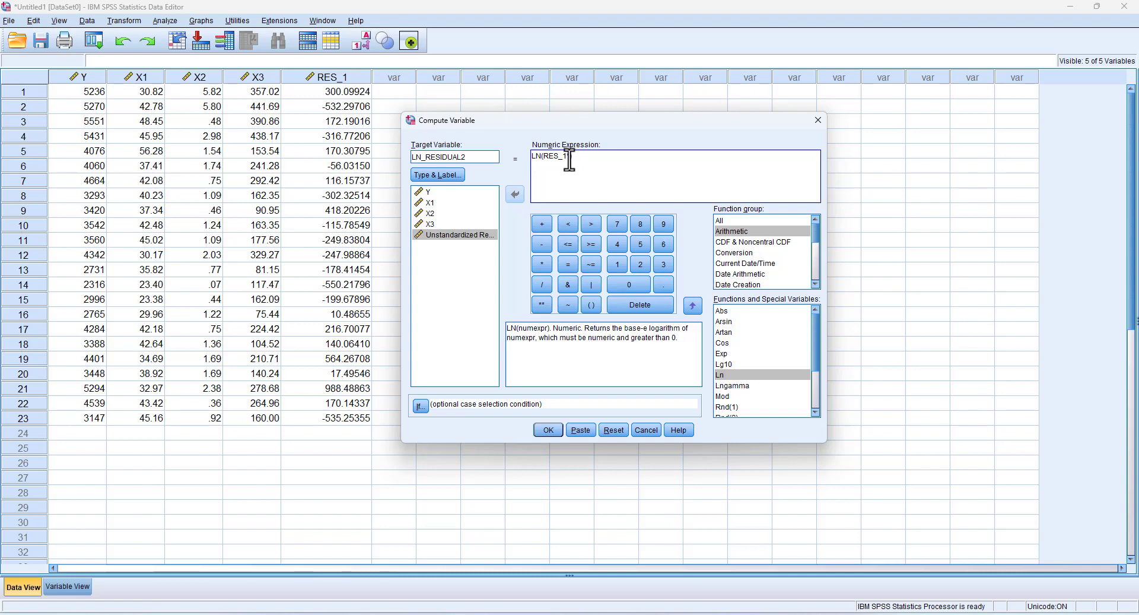
{"action": "type", "text": "*"}
{"action": "double_click", "coordinate": [458, 235]}
{"action": "left_click", "coordinate": [553, 429]}
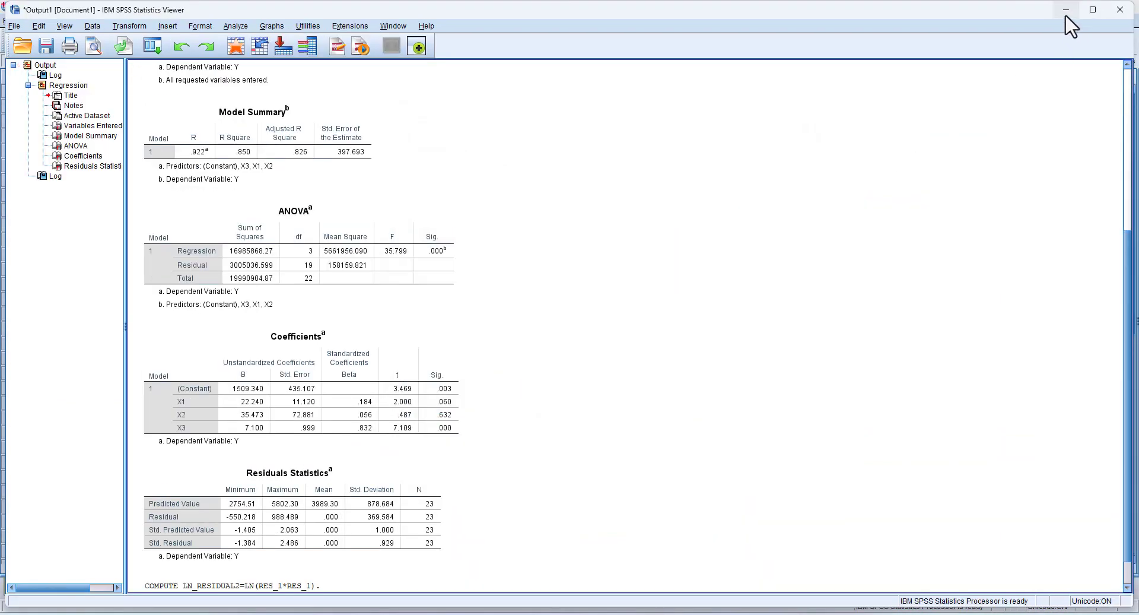
{"action": "left_click", "coordinate": [1066, 10]}
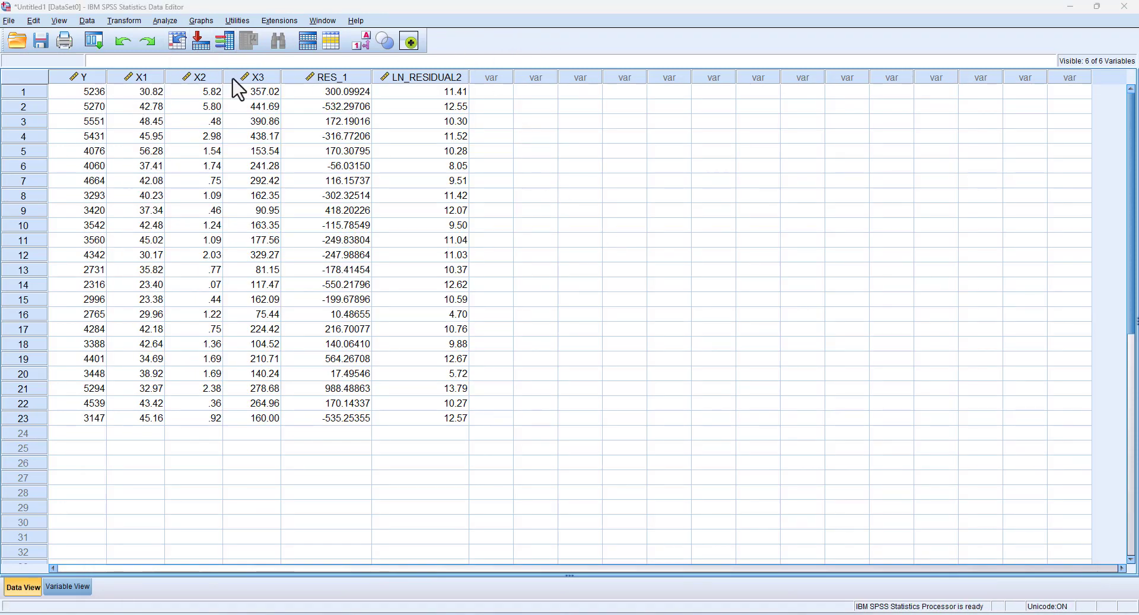
- Start another Compute Variable transformation and rename its target variable to LN_X1
{"action": "left_click", "coordinate": [125, 21]}
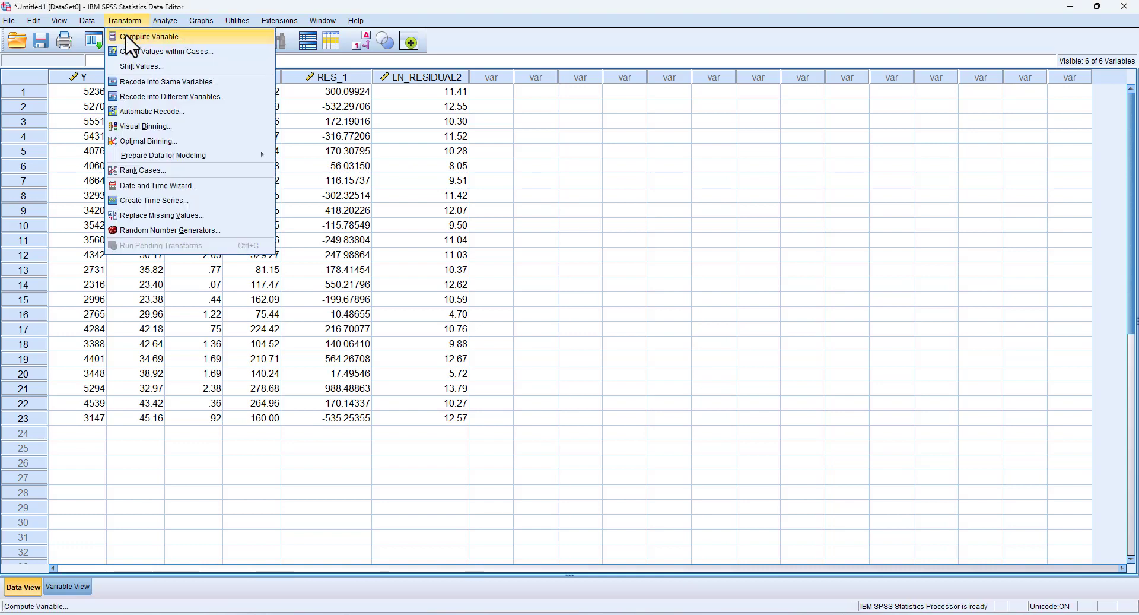
{"action": "left_click", "coordinate": [126, 37]}
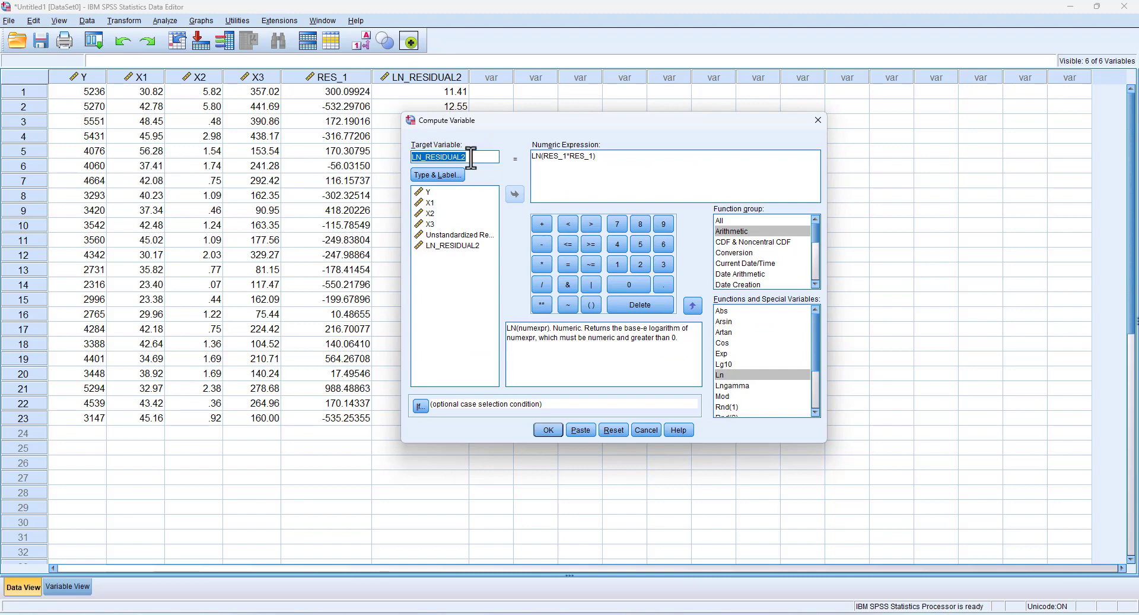
{"action": "left_click", "coordinate": [470, 157]}
{"action": "key", "text": "BackSpace"}
{"action": "key", "text": "BackSpace"}
{"action": "key", "text": "BackSpace"}
{"action": "key", "text": "BackSpace"}
{"action": "key", "text": "BackSpace"}
{"action": "key", "text": "BackSpace"}
{"action": "key", "text": "BackSpace"}
{"action": "key", "text": "BackSpace"}
{"action": "key", "text": "BackSpace"}
{"action": "type", "text": "X1"}
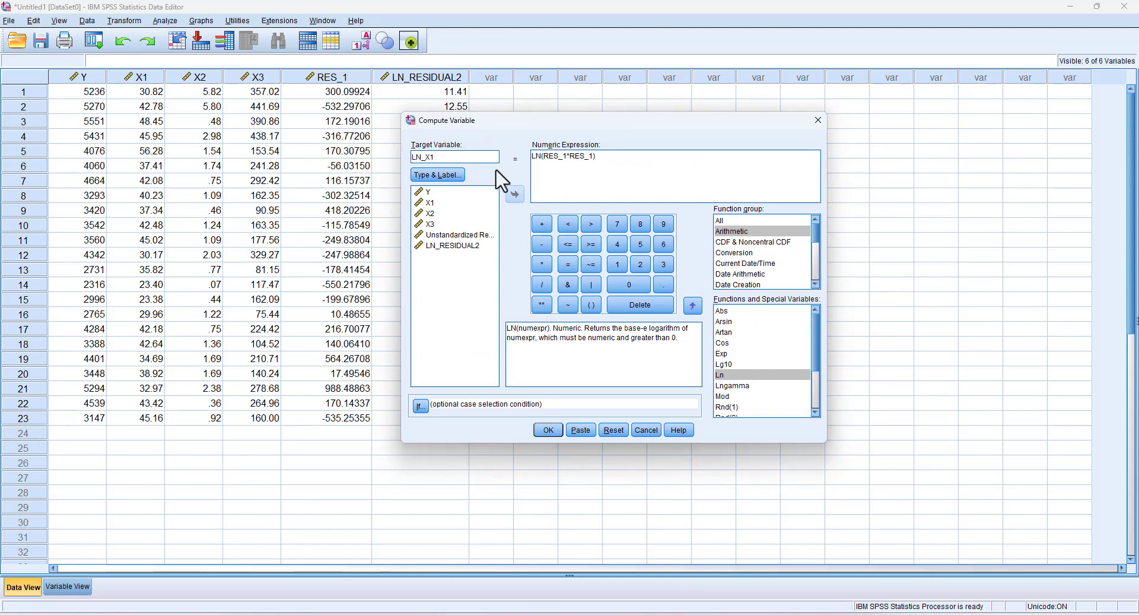
- Replace the residual product in the expression so it reads LN(X1), compute the variable, and return to the data sheet
{"action": "left_click", "coordinate": [592, 159]}
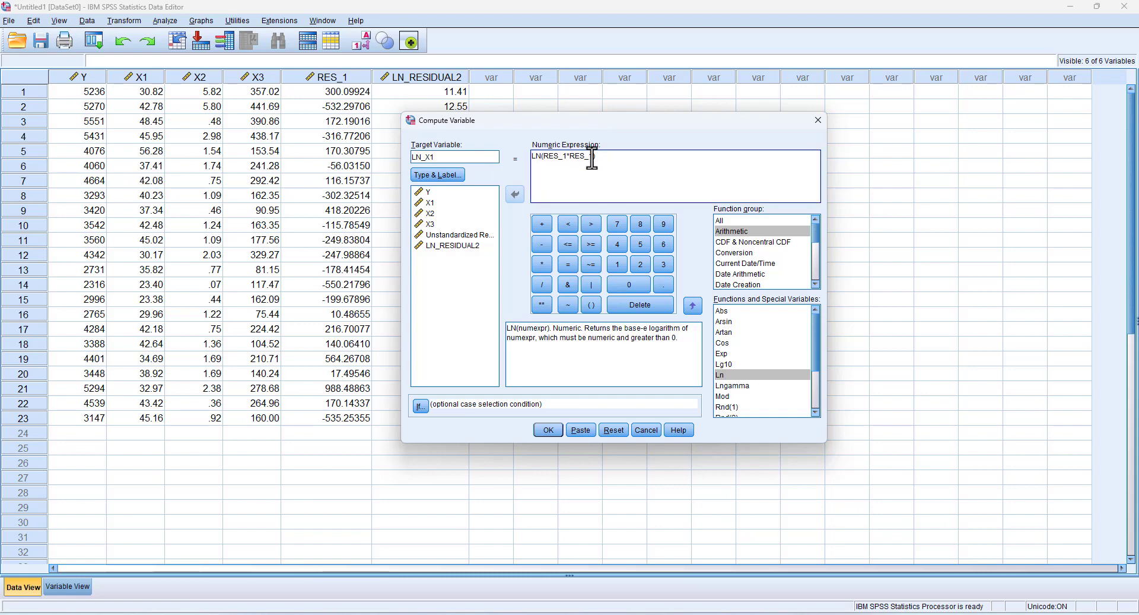
{"action": "key", "text": "BackSpace"}
{"action": "key", "text": "BackSpace"}
{"action": "key", "text": "BackSpace"}
{"action": "key", "text": "BackSpace"}
{"action": "key", "text": "BackSpace"}
{"action": "key", "text": "BackSpace"}
{"action": "key", "text": "BackSpace"}
{"action": "key", "text": "BackSpace"}
{"action": "key", "text": "BackSpace"}
{"action": "key", "text": "BackSpace"}
{"action": "type", "text": "X1"}
{"action": "left_click", "coordinate": [543, 433]}
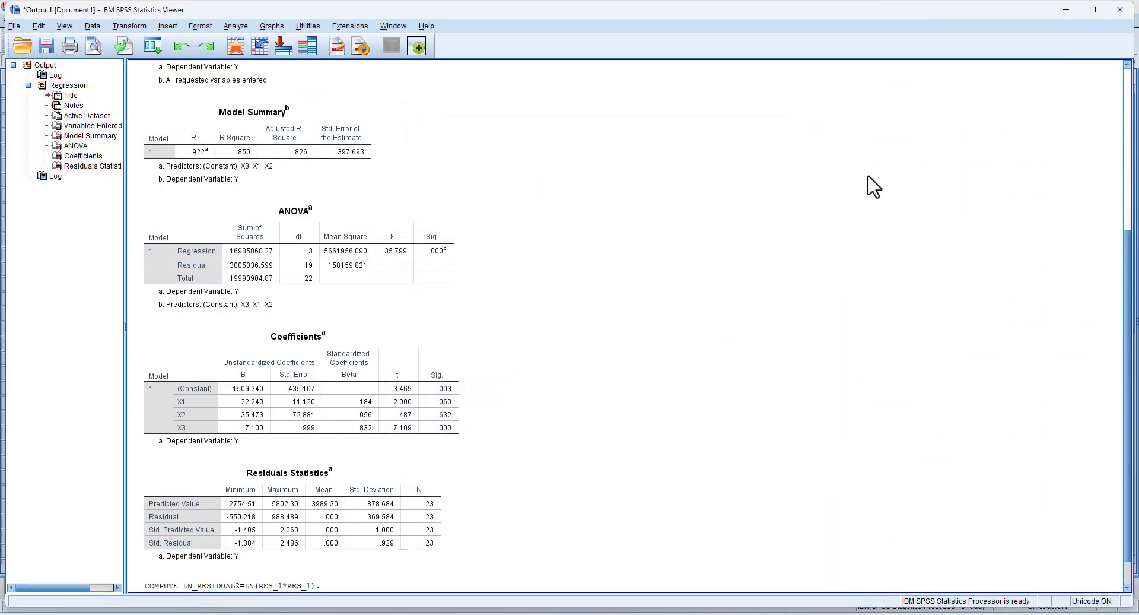
{"action": "left_click", "coordinate": [1065, 11]}
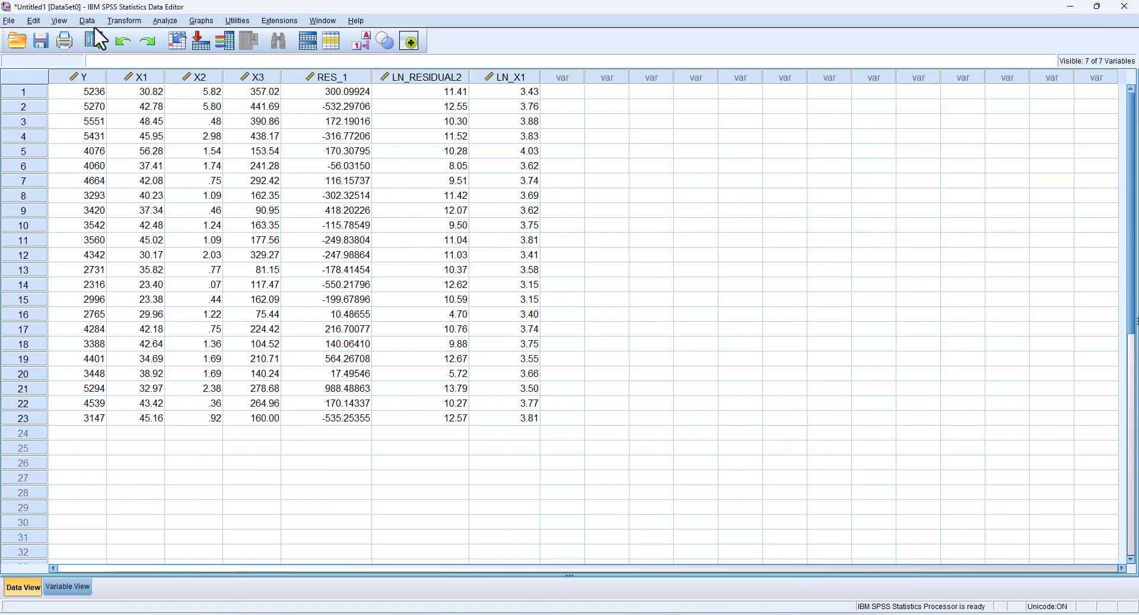
- Compute a new variable LN_X2 with the expression LN(X2) and return to the data sheet
{"action": "left_click", "coordinate": [112, 21]}
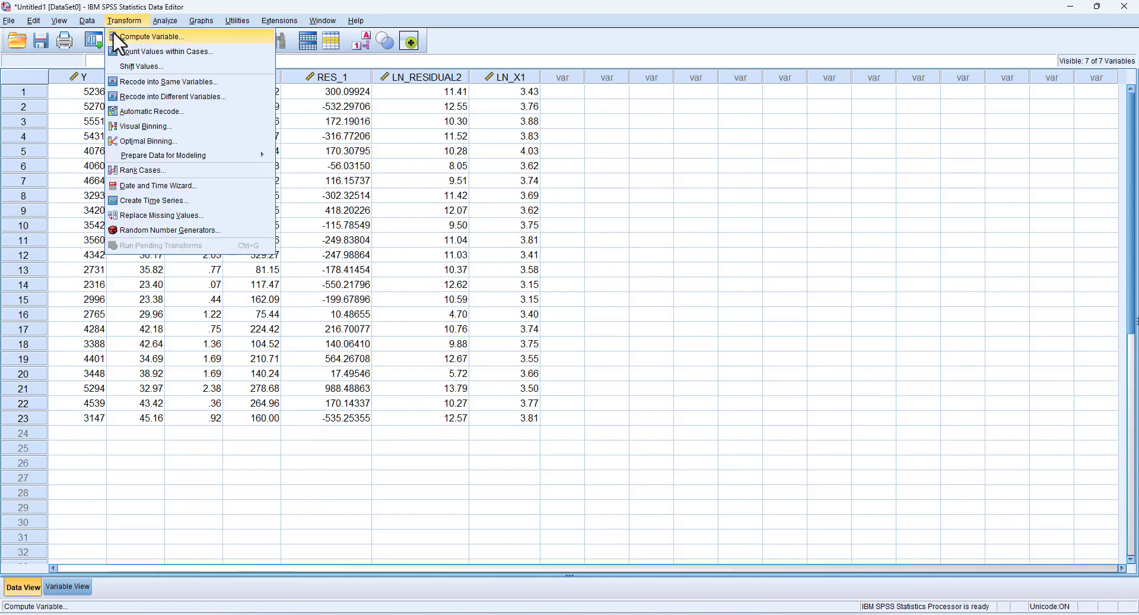
{"action": "left_click", "coordinate": [112, 31]}
{"action": "left_click", "coordinate": [443, 158]}
{"action": "type", "text": "2"}
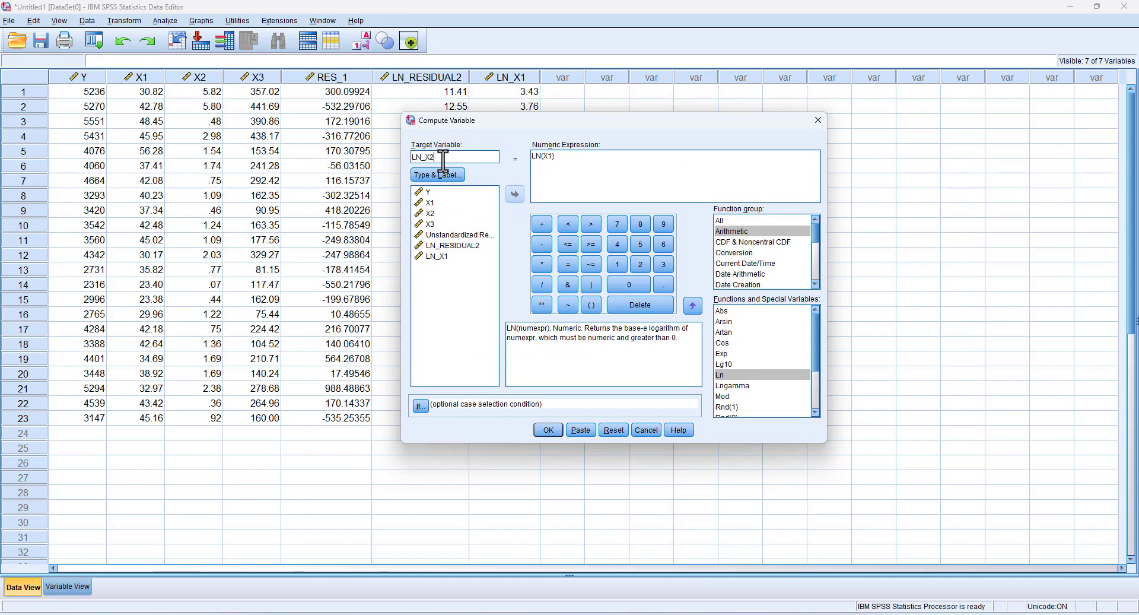
{"action": "left_click", "coordinate": [552, 158]}
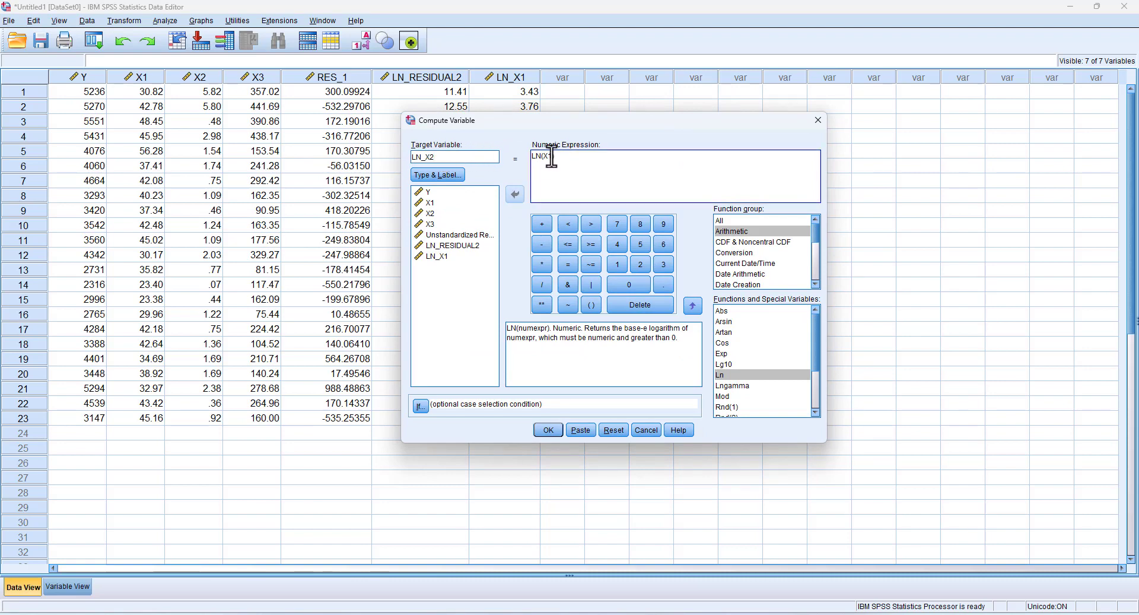
{"action": "key", "text": "BackSpace"}
{"action": "type", "text": "2"}
{"action": "left_click", "coordinate": [546, 428]}
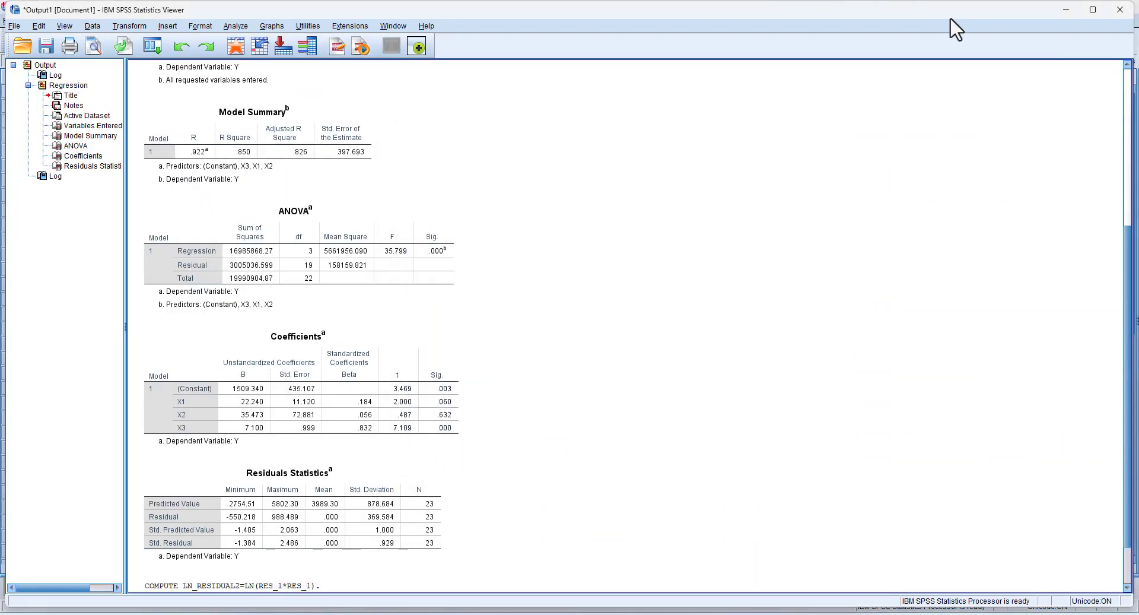
{"action": "left_click", "coordinate": [1066, 10]}
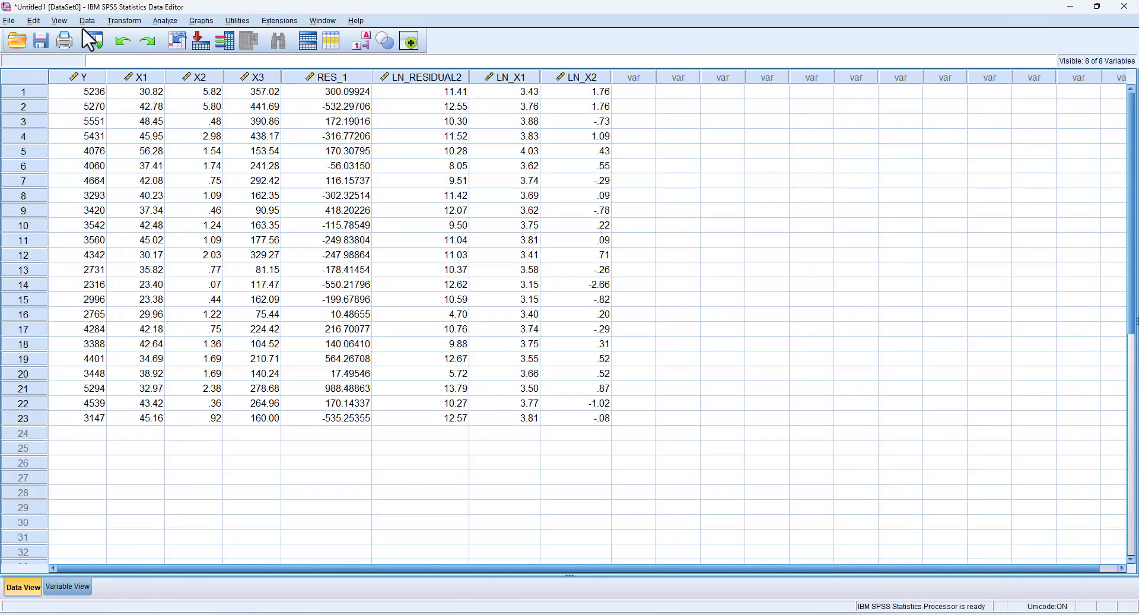
- Compute a new variable LN_X3 with the expression LN(X3) and return to the data sheet
{"action": "left_click", "coordinate": [118, 23]}
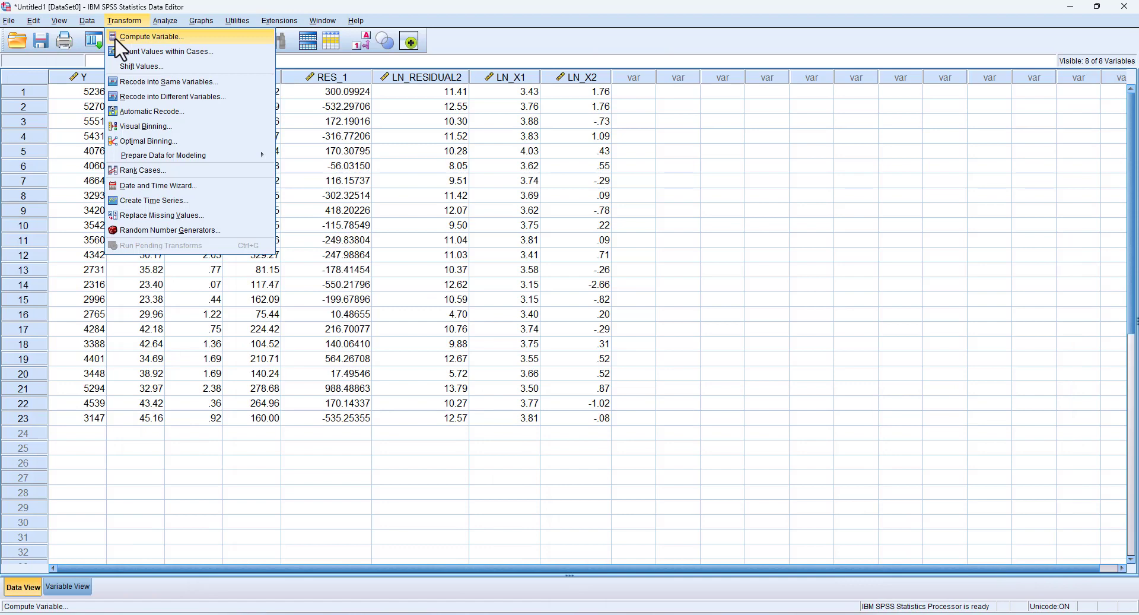
{"action": "left_click", "coordinate": [117, 41]}
{"action": "left_click", "coordinate": [453, 158]}
{"action": "key", "text": "BackSpace"}
{"action": "type", "text": "3"}
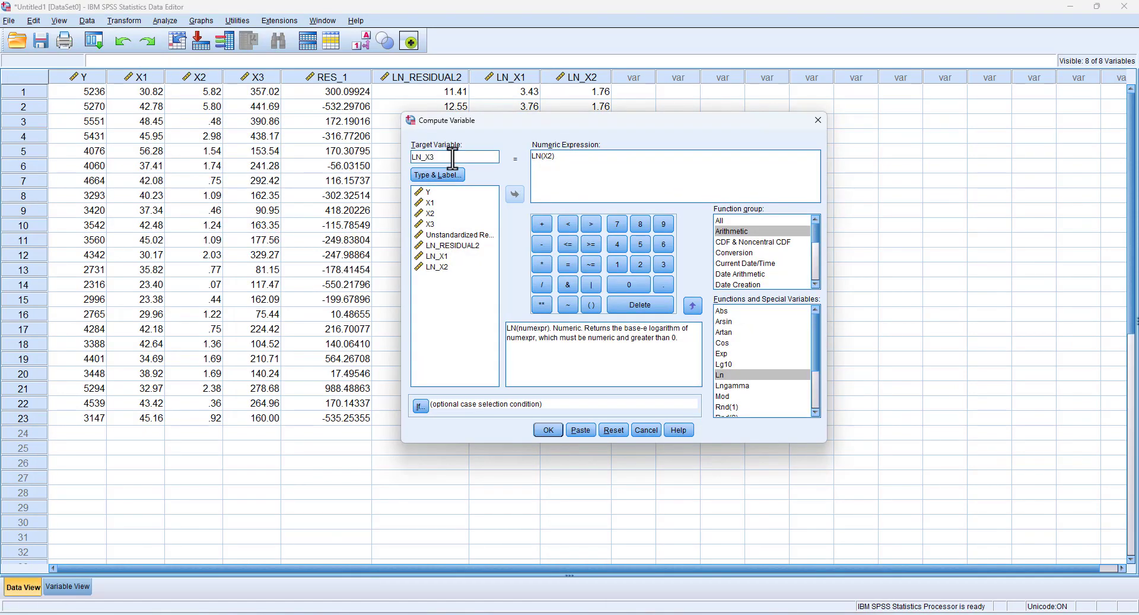
{"action": "left_click", "coordinate": [551, 159]}
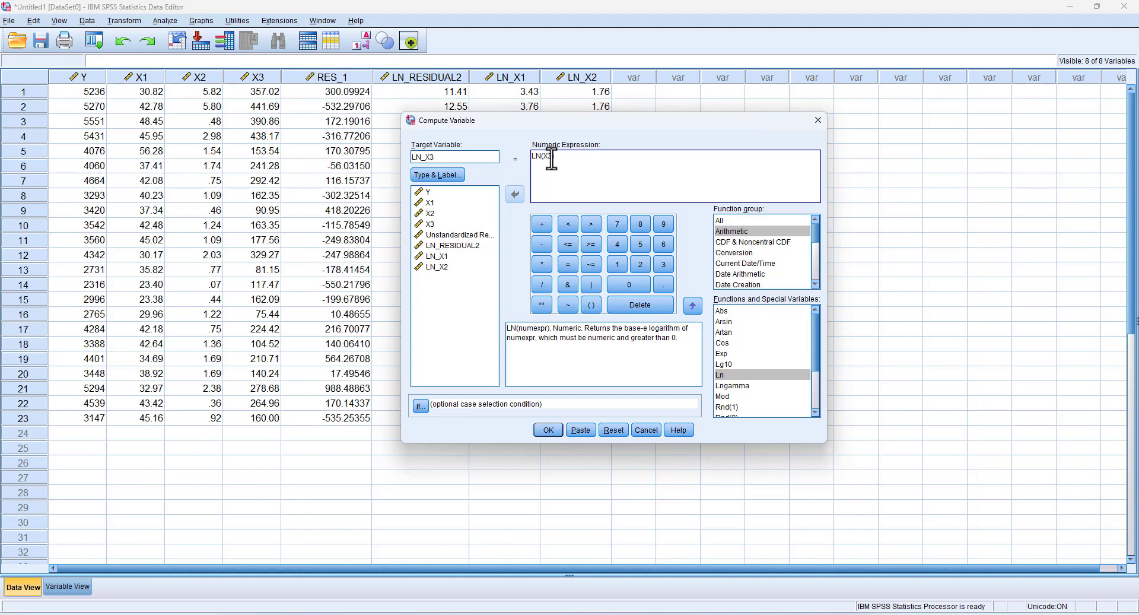
{"action": "left_click", "coordinate": [546, 431]}
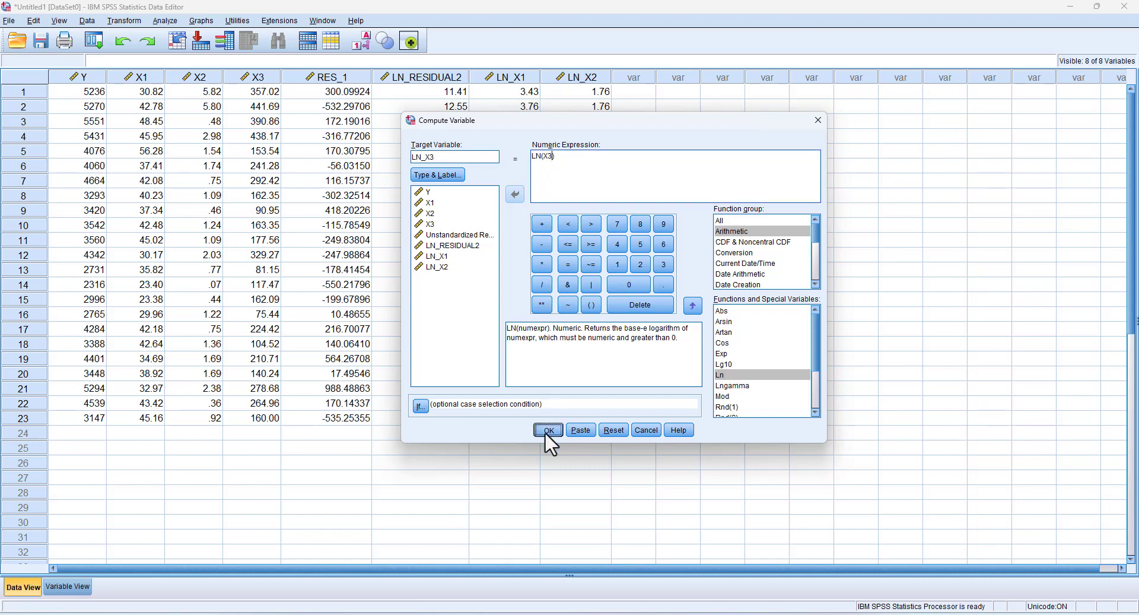
{"action": "left_click", "coordinate": [1068, 10]}
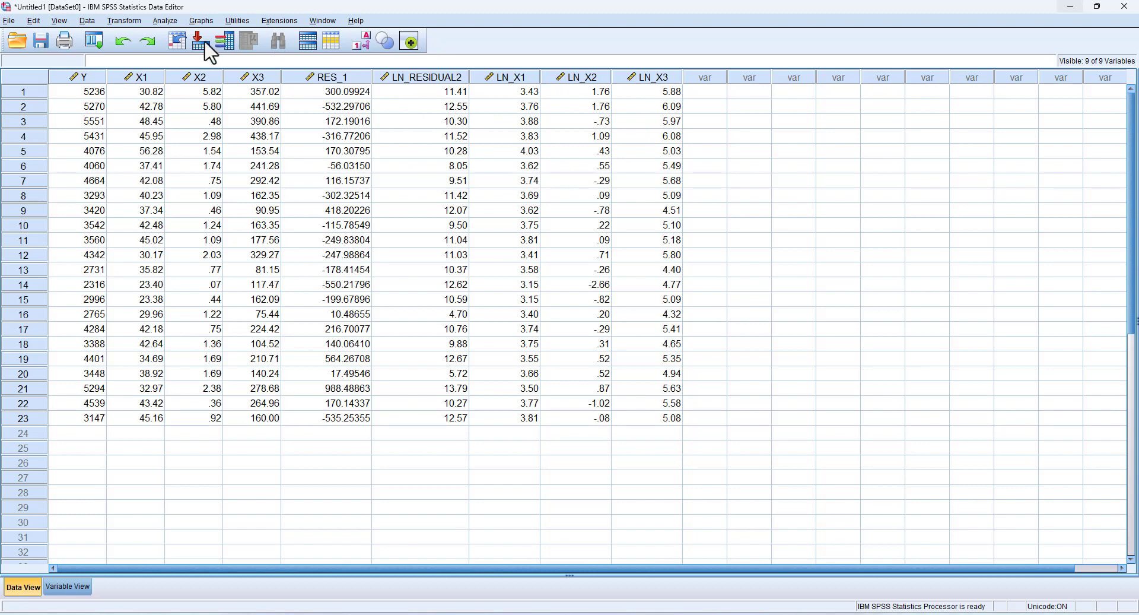
- Open Linear Regression, reset its previous settings, and assign LN_RESIDUAL2 as the dependent variable
{"action": "left_click", "coordinate": [165, 21]}
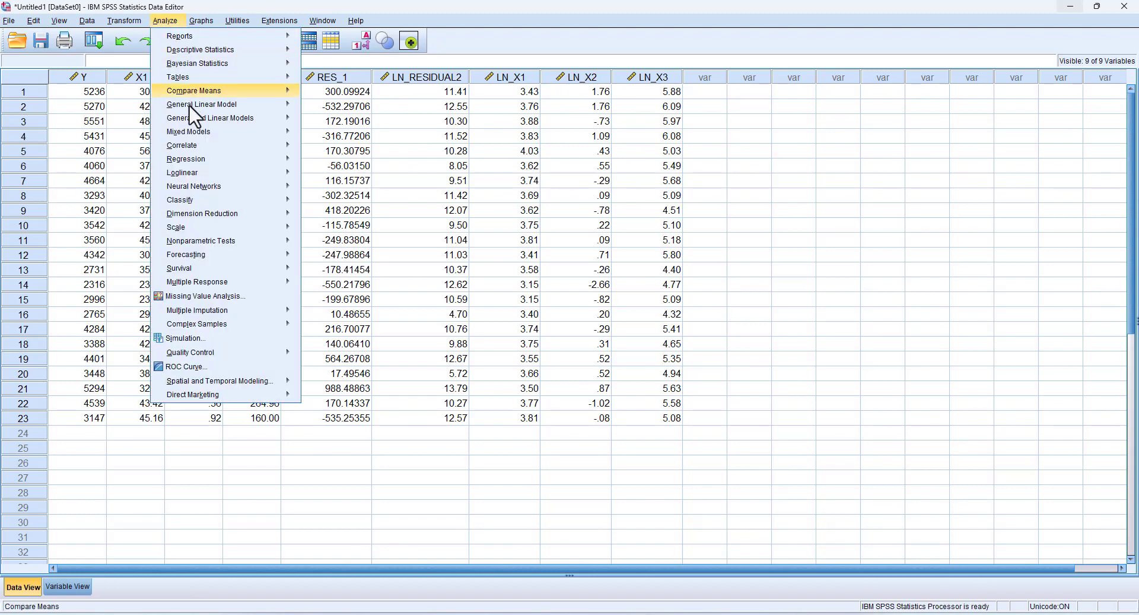
{"action": "mouse_move", "coordinate": [284, 159]}
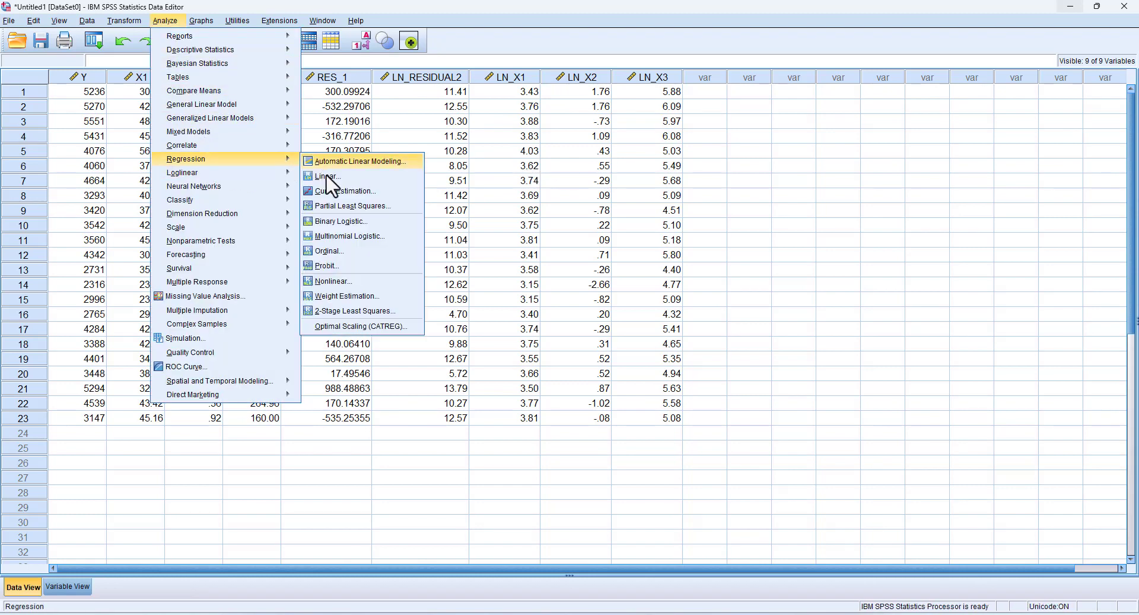
{"action": "left_click", "coordinate": [327, 176]}
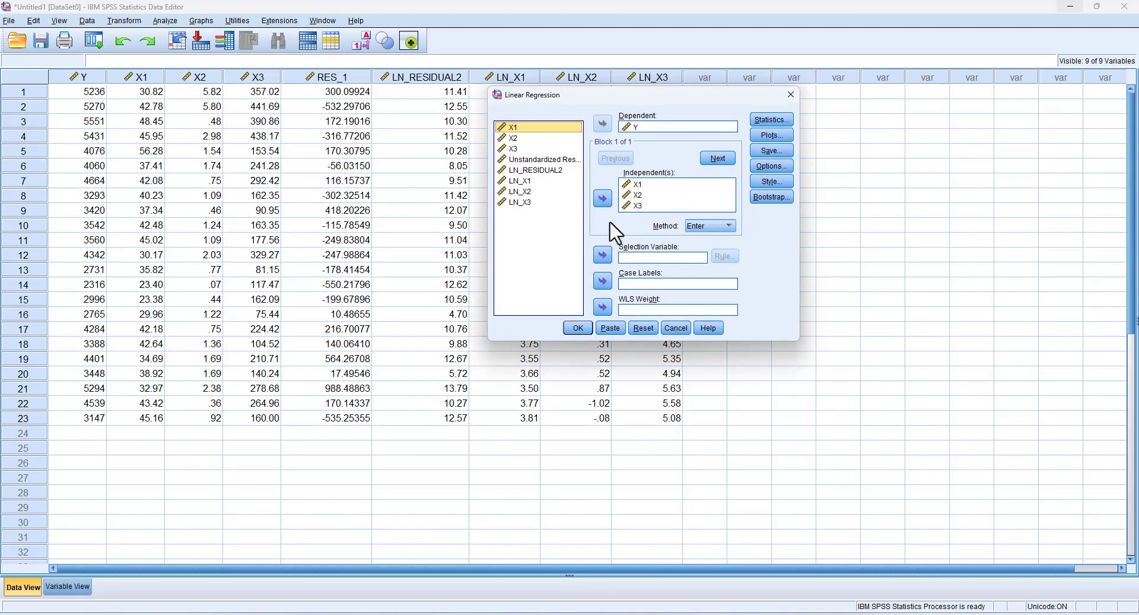
{"action": "left_click", "coordinate": [640, 328]}
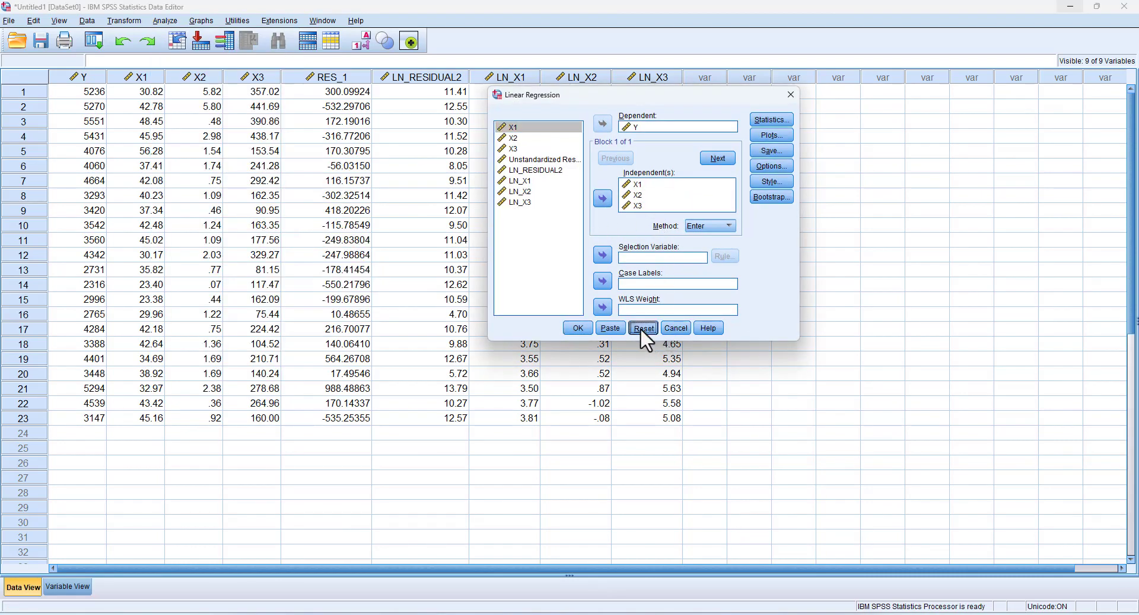
{"action": "left_click", "coordinate": [555, 181]}
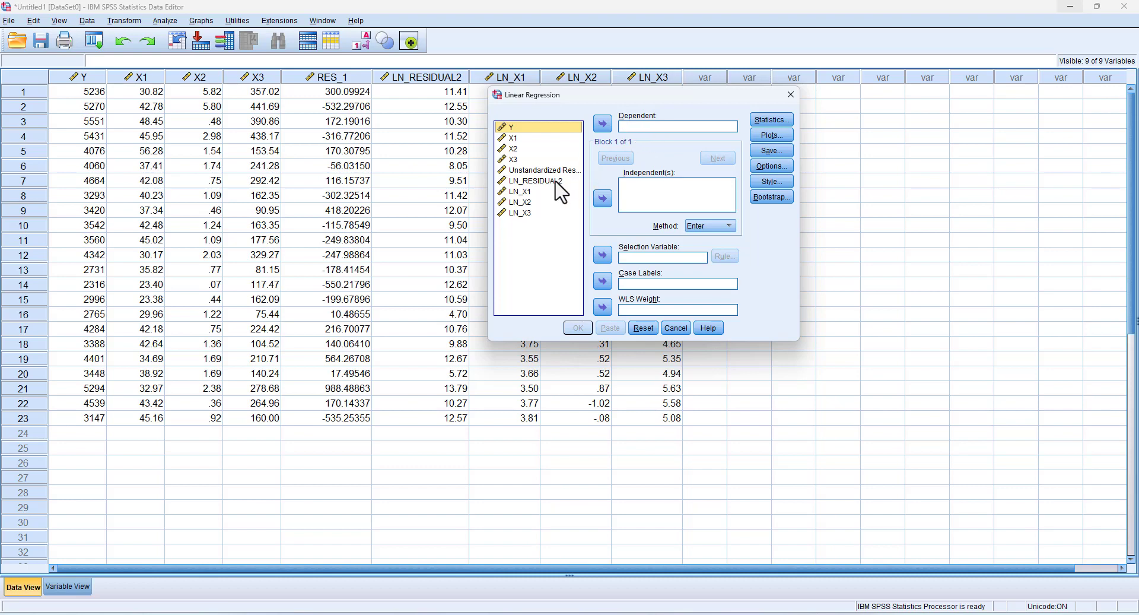
{"action": "left_click", "coordinate": [603, 123]}
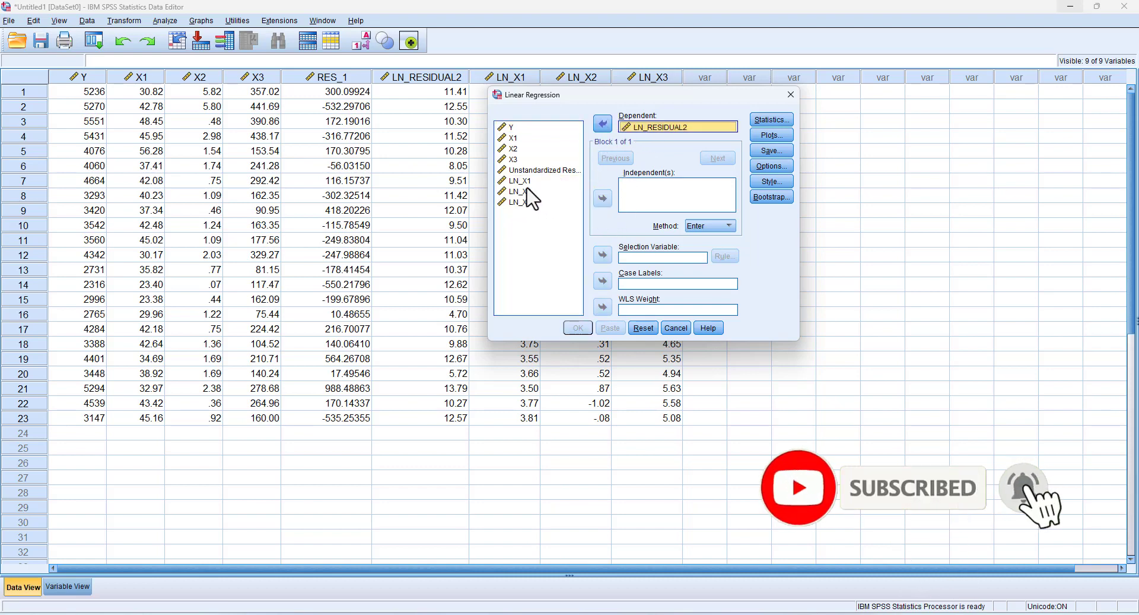
- Add LN_X1, LN_X2 and LN_X3 as the independent variables and run the regression with no predicted values or residuals saved
{"action": "left_click", "coordinate": [522, 180]}
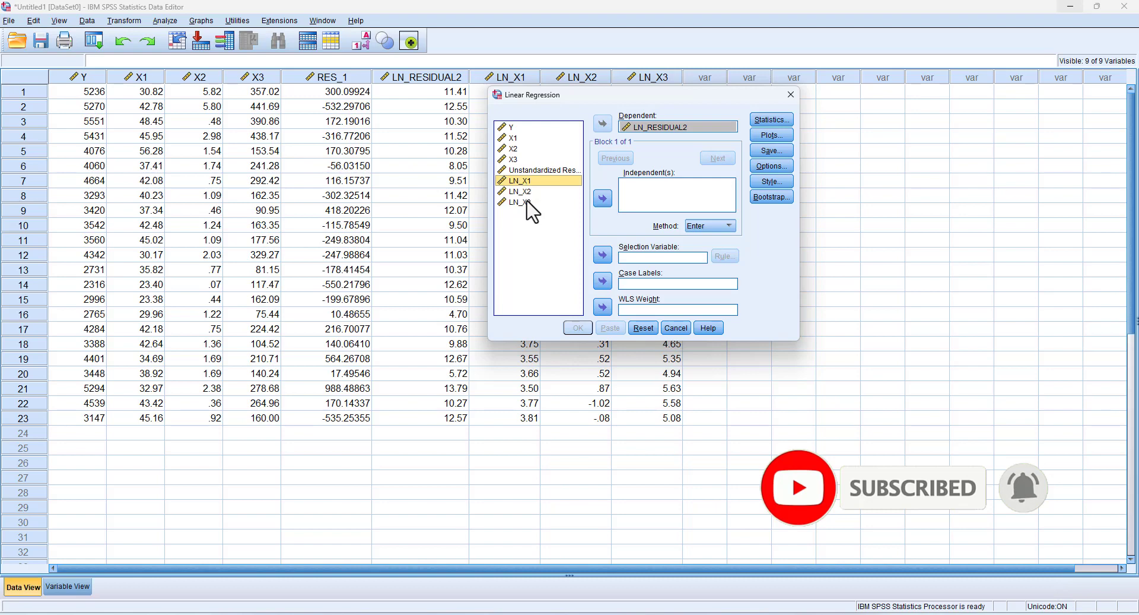
{"action": "left_click", "coordinate": [532, 203], "text": "shift"}
{"action": "left_click", "coordinate": [602, 198]}
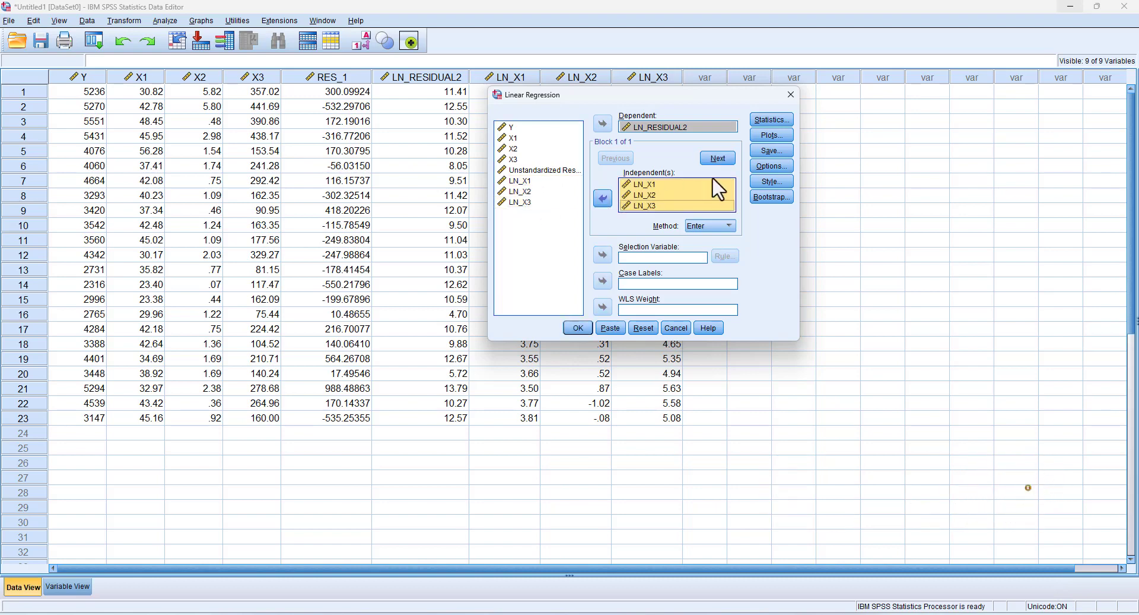
{"action": "left_click", "coordinate": [770, 153]}
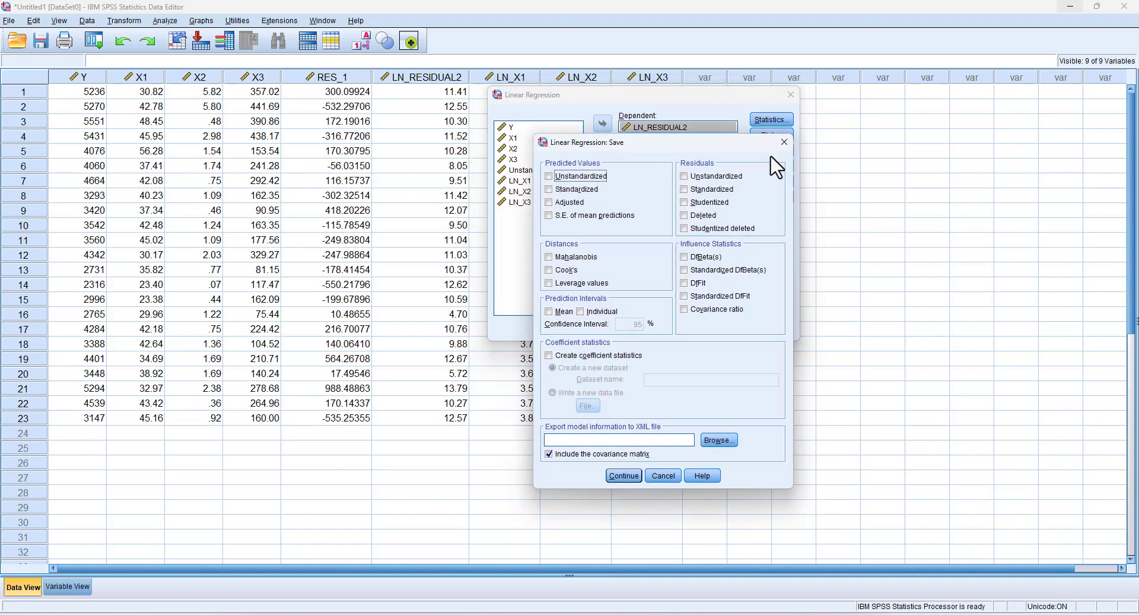
{"action": "left_click", "coordinate": [623, 475]}
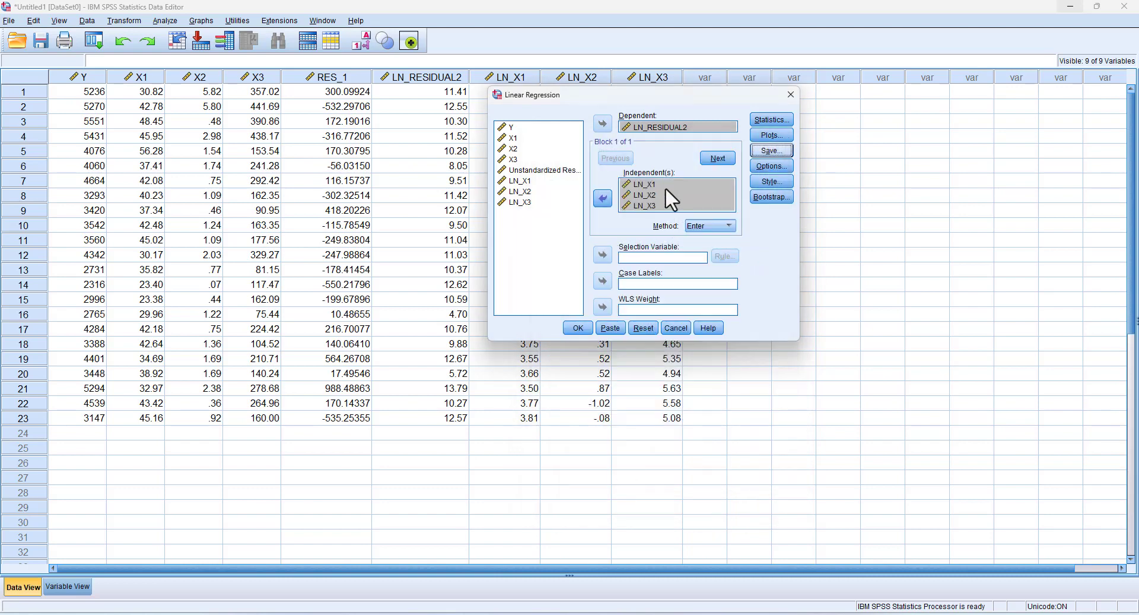
{"action": "left_click", "coordinate": [577, 328]}
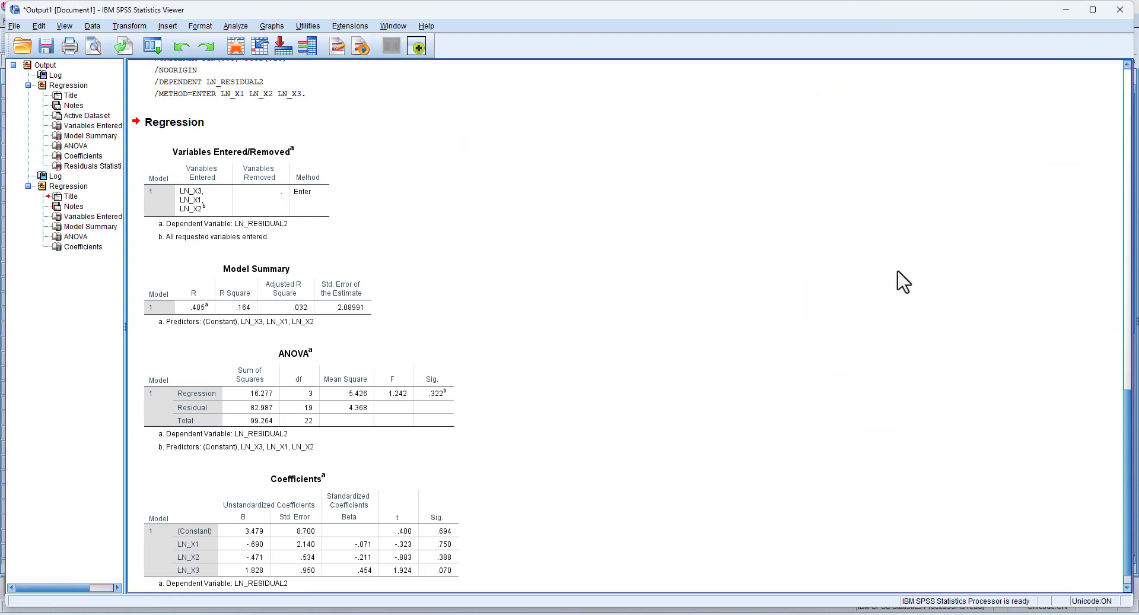
- Review the regression output, then switch to the Foxit PDF presentation and read the Park test decision guidelines
{"action": "left_click", "coordinate": [1128, 376]}
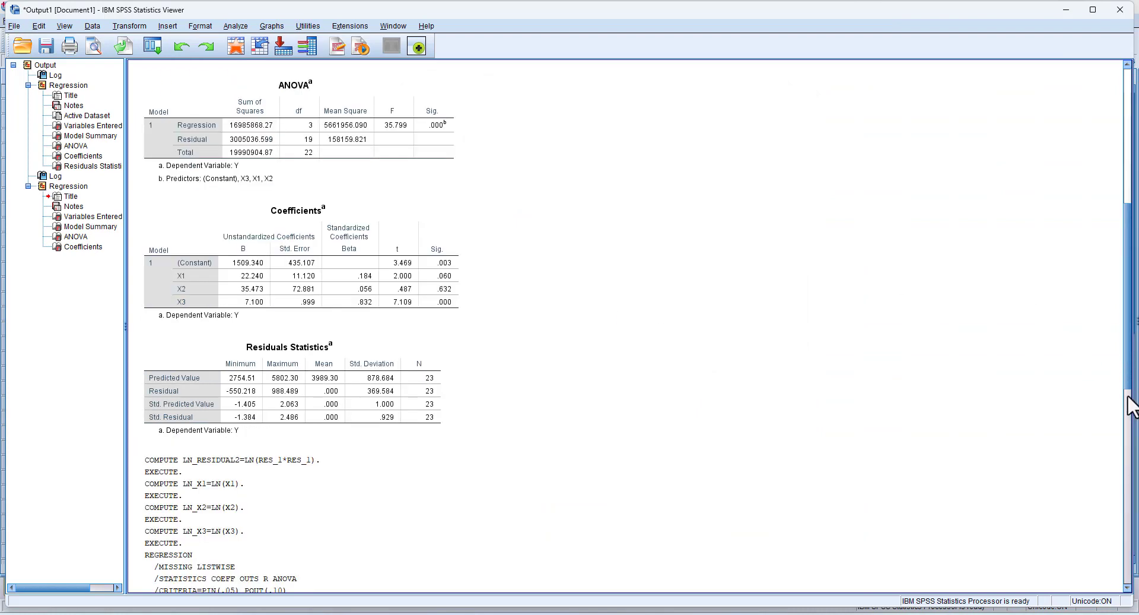
{"action": "left_click_drag", "start_coordinate": [1130, 392], "coordinate": [1131, 554]}
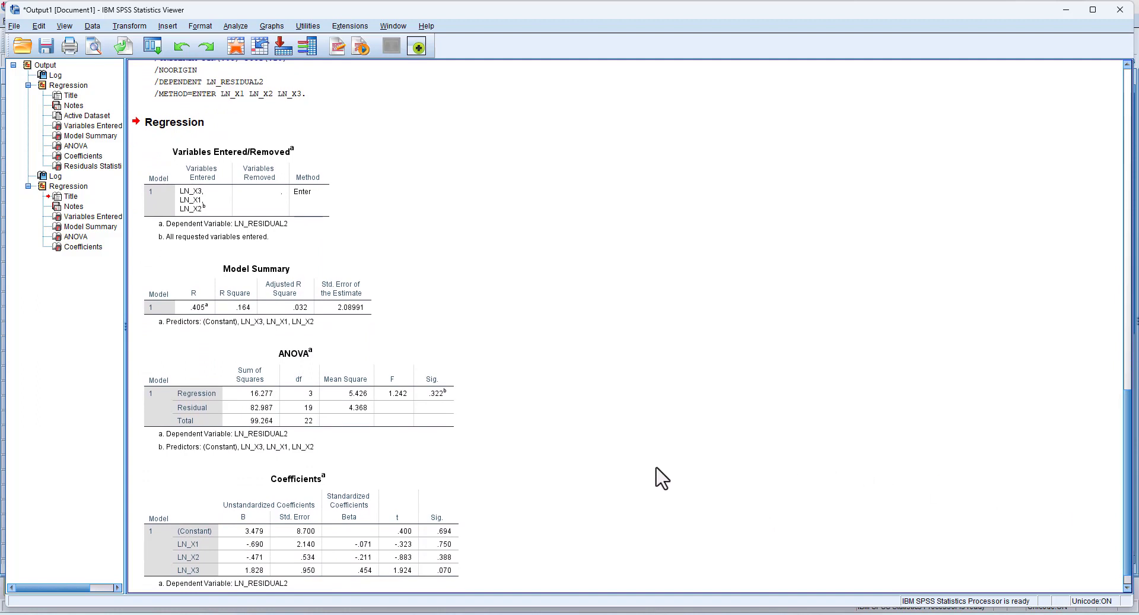
{"action": "left_click", "coordinate": [765, 612]}
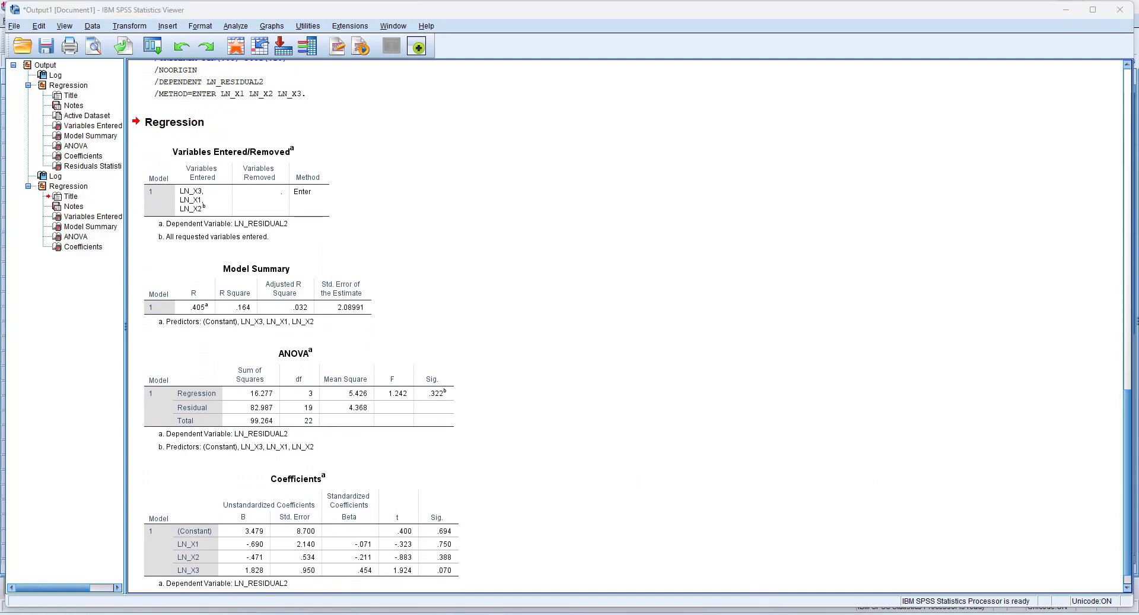
{"action": "left_click", "coordinate": [766, 611]}
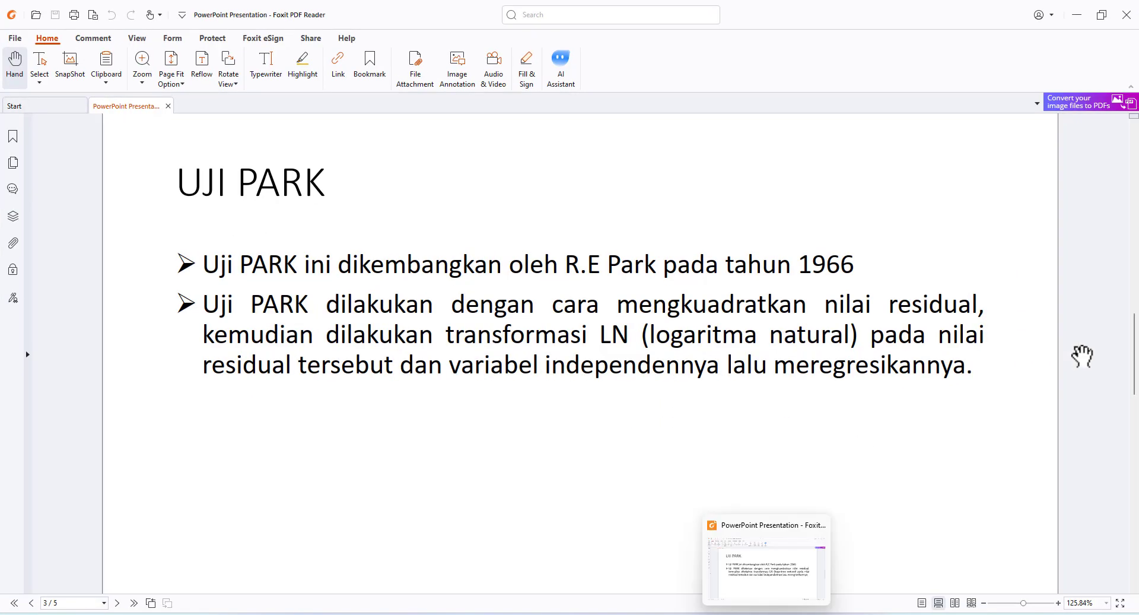
{"action": "left_click_drag", "start_coordinate": [1134, 356], "coordinate": [1137, 450]}
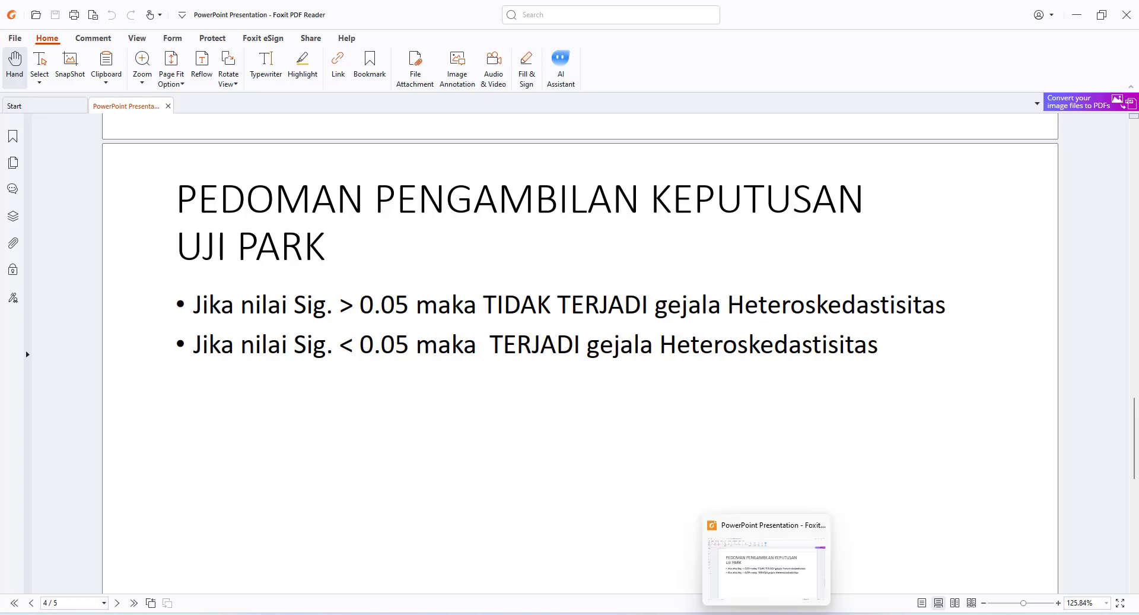
- Check the SPSS coefficients output again, then return to the PDF presentation and read the SPSS interpretation slide
{"action": "left_click", "coordinate": [768, 614]}
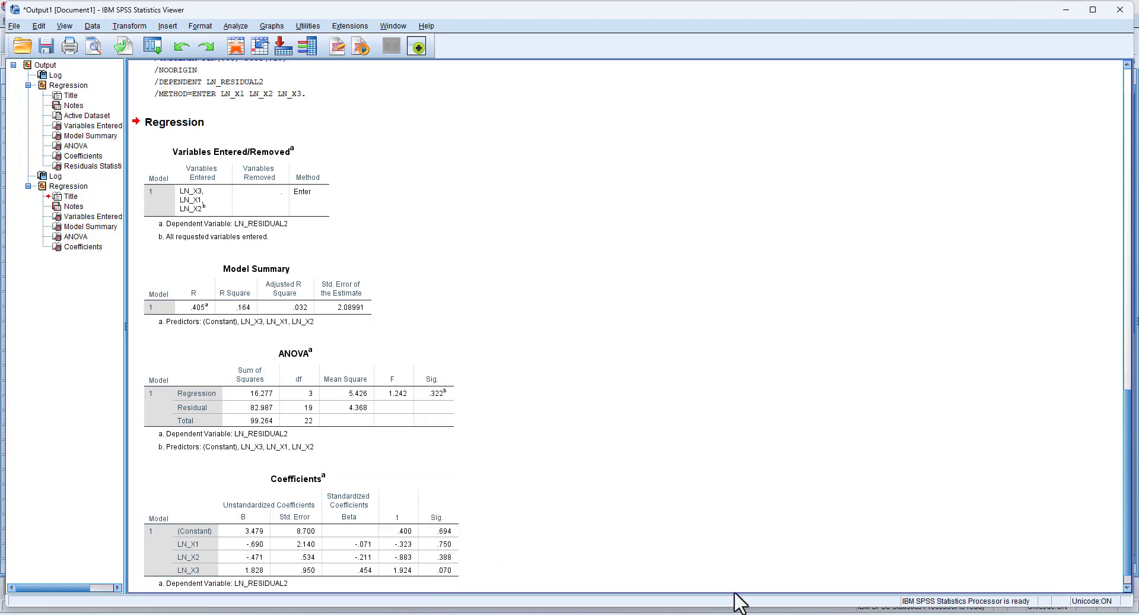
{"action": "key", "text": "alt+Tab"}
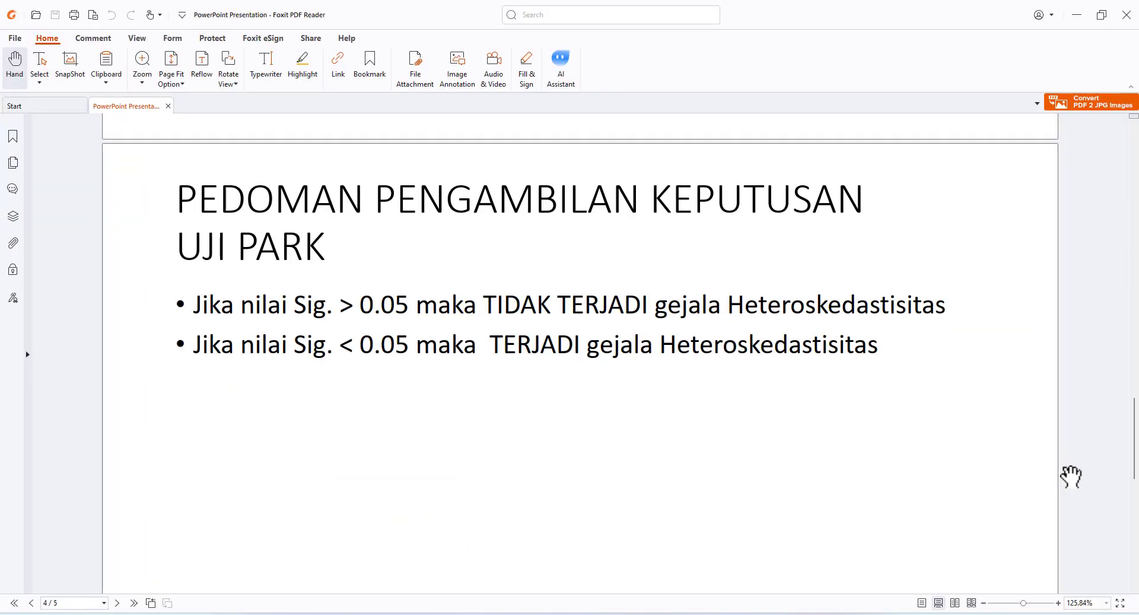
{"action": "left_click_drag", "start_coordinate": [1136, 457], "coordinate": [1136, 563]}
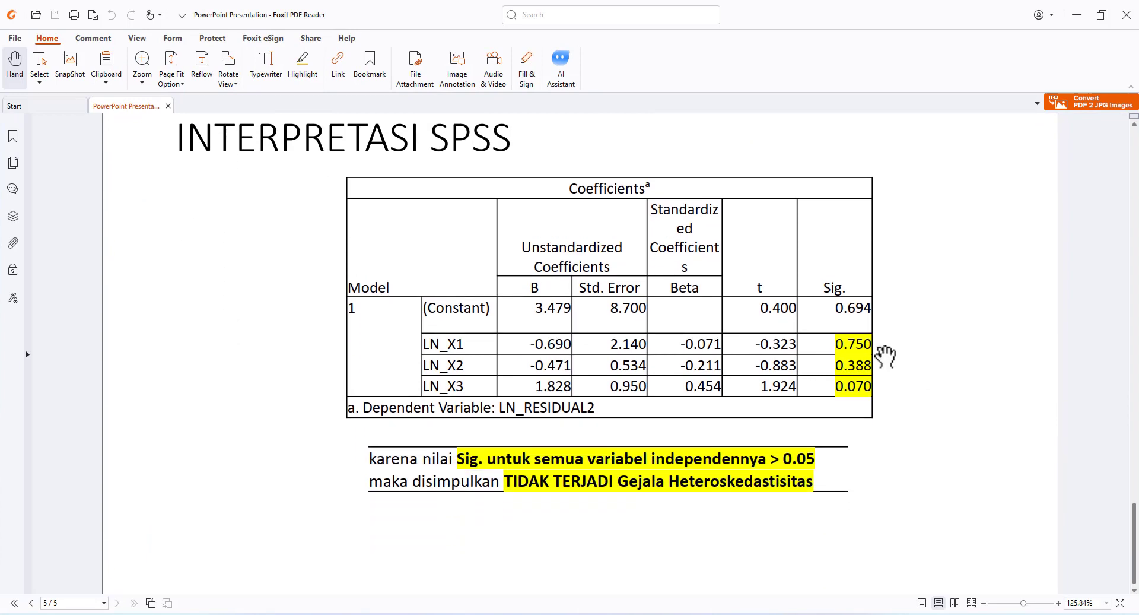